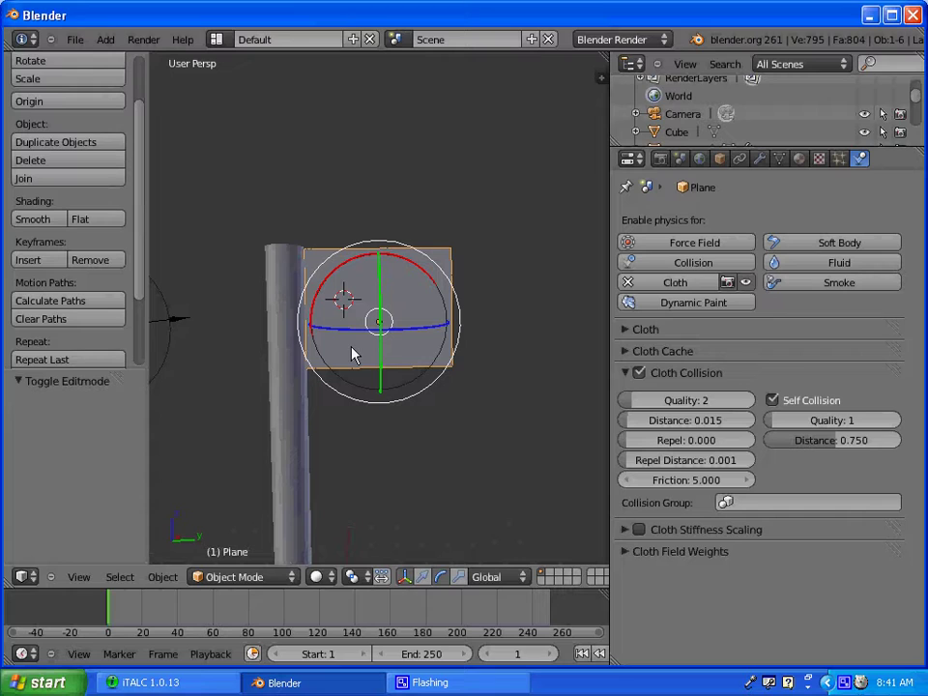
Put the flag plane into Edit Mode and switch its mesh selection to faces.
{"action": "scroll", "coordinate": [352, 352], "scroll_direction": "up", "scroll_amount": 4}
{"action": "scroll", "coordinate": [319, 416], "scroll_direction": "up", "scroll_amount": 1}
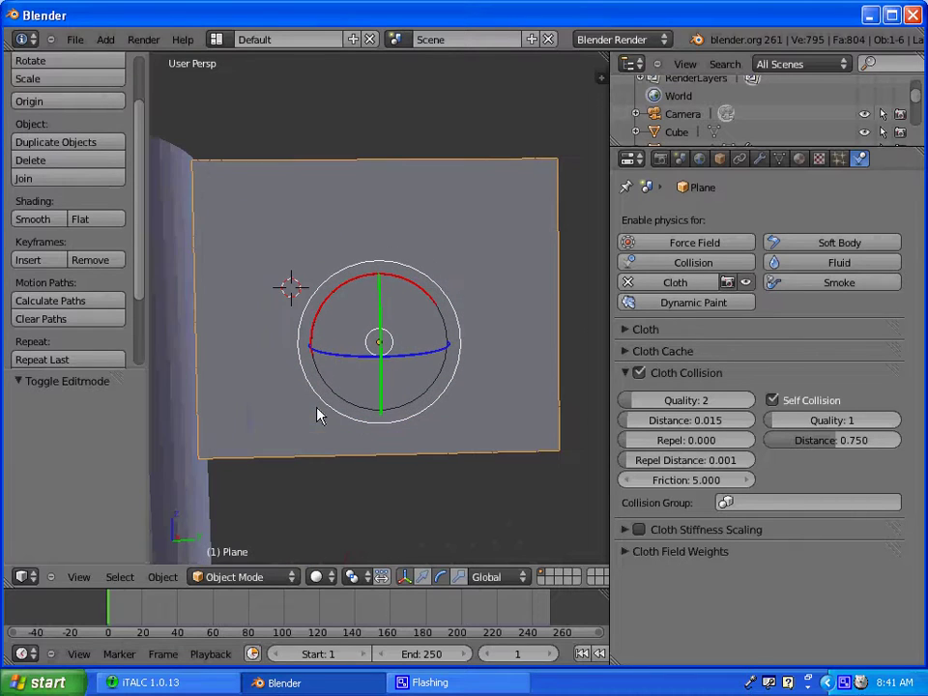
{"action": "left_click", "coordinate": [250, 580]}
{"action": "left_click", "coordinate": [243, 540]}
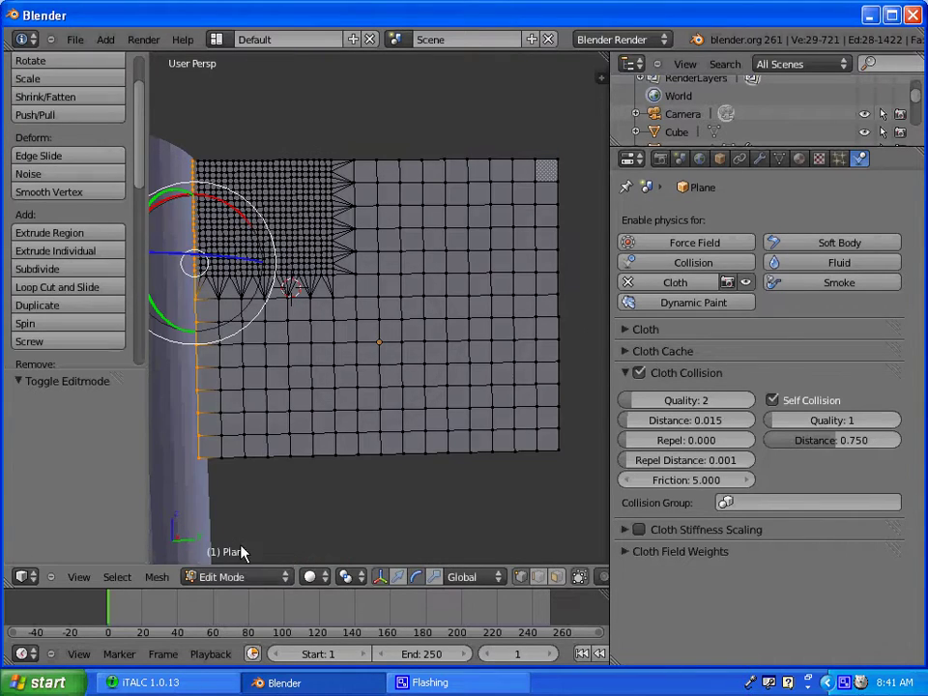
{"action": "left_click", "coordinate": [556, 577]}
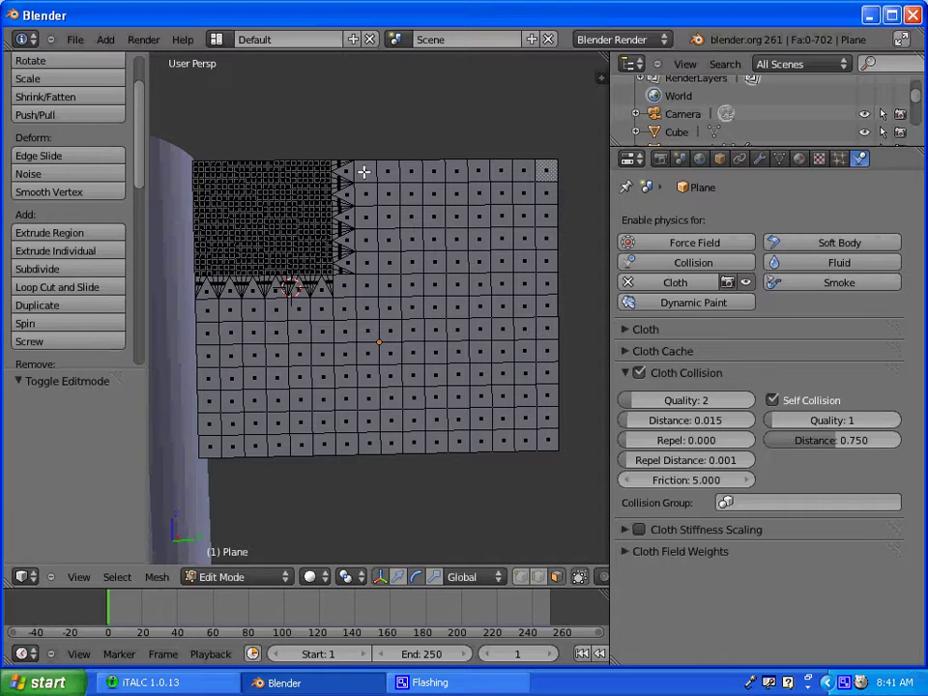
Create a material named Blue on the flag plane and give it a saturated blue diffuse colour.
{"action": "left_click", "coordinate": [799, 158]}
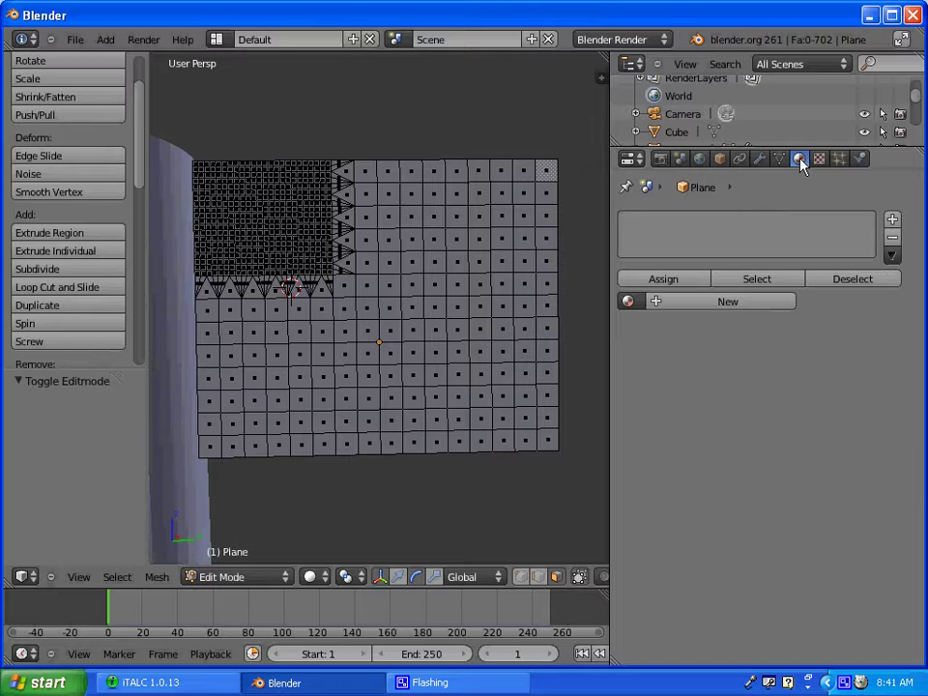
{"action": "left_click", "coordinate": [734, 303]}
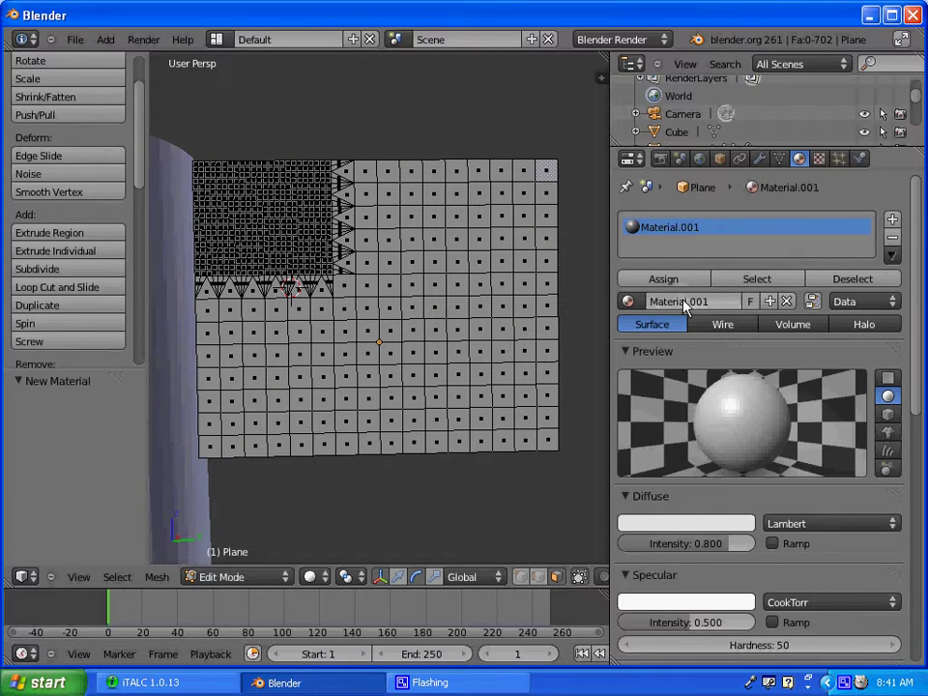
{"action": "left_click", "coordinate": [684, 302]}
{"action": "type", "text": "Blue"}
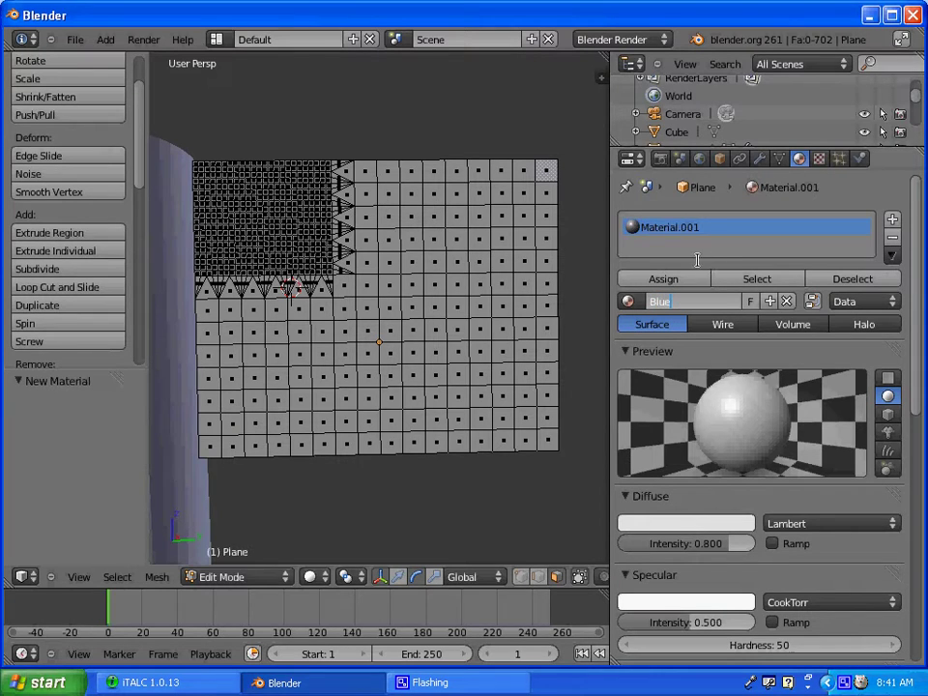
{"action": "key", "text": "Return"}
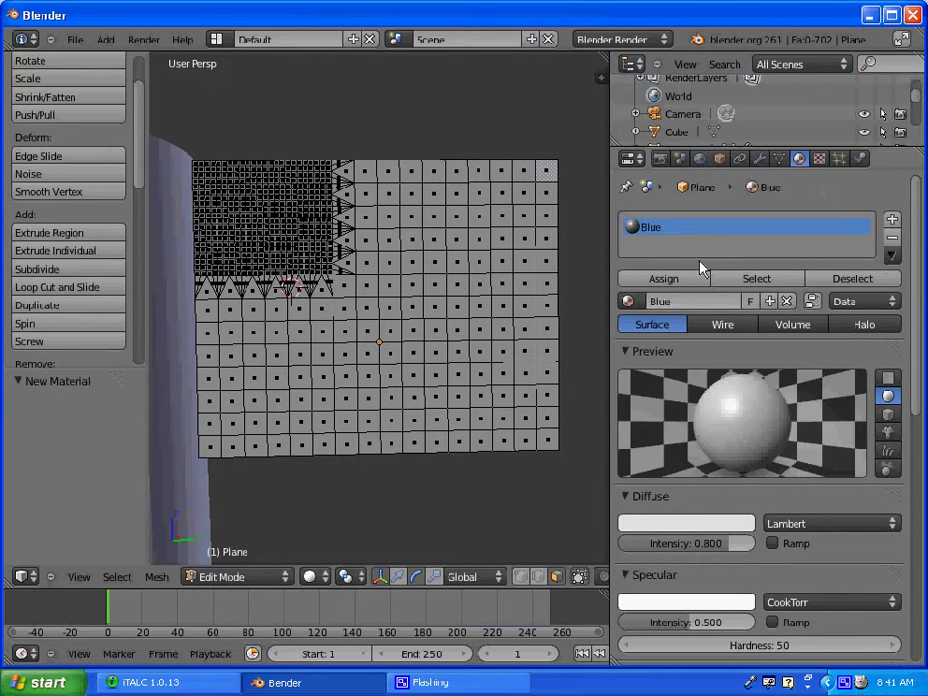
{"action": "left_click", "coordinate": [684, 523]}
{"action": "left_click_drag", "start_coordinate": [677, 351], "coordinate": [725, 305]}
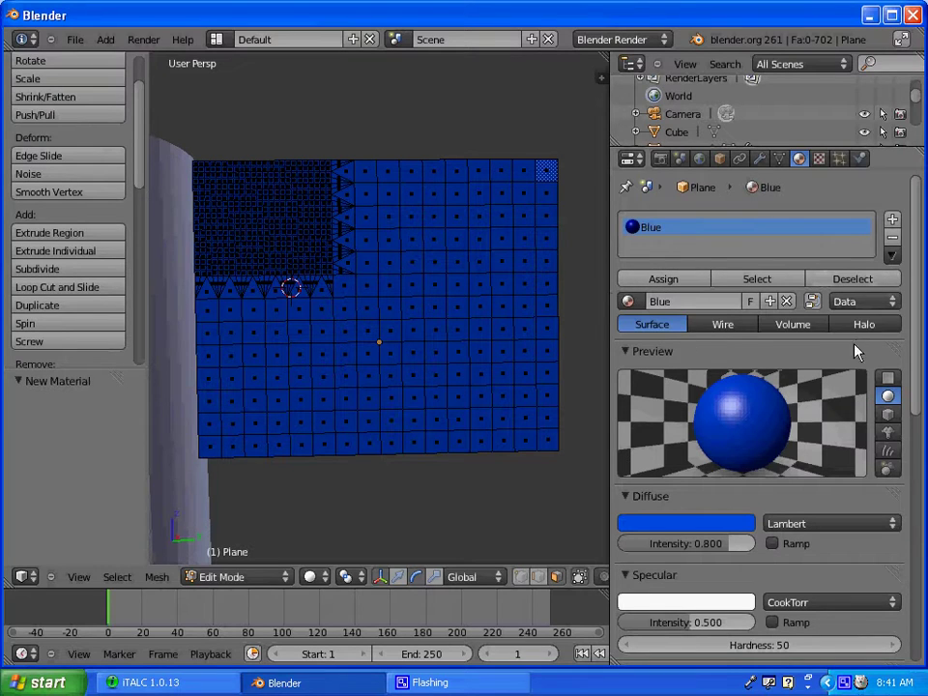
Add a second material slot with a new material named Red and pick a red diffuse colour.
{"action": "left_click", "coordinate": [892, 220]}
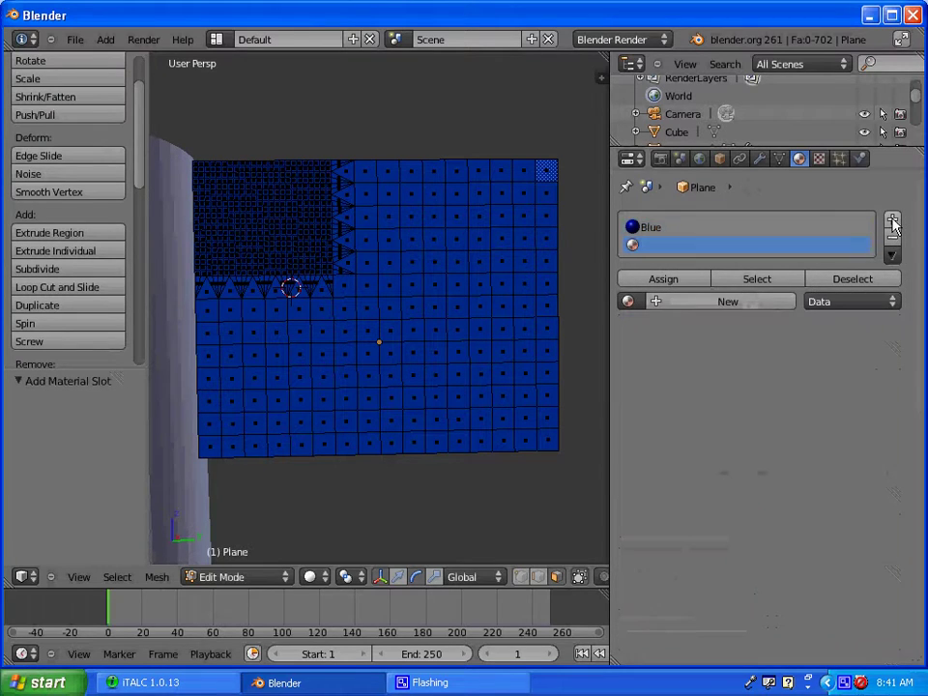
{"action": "left_click", "coordinate": [727, 301]}
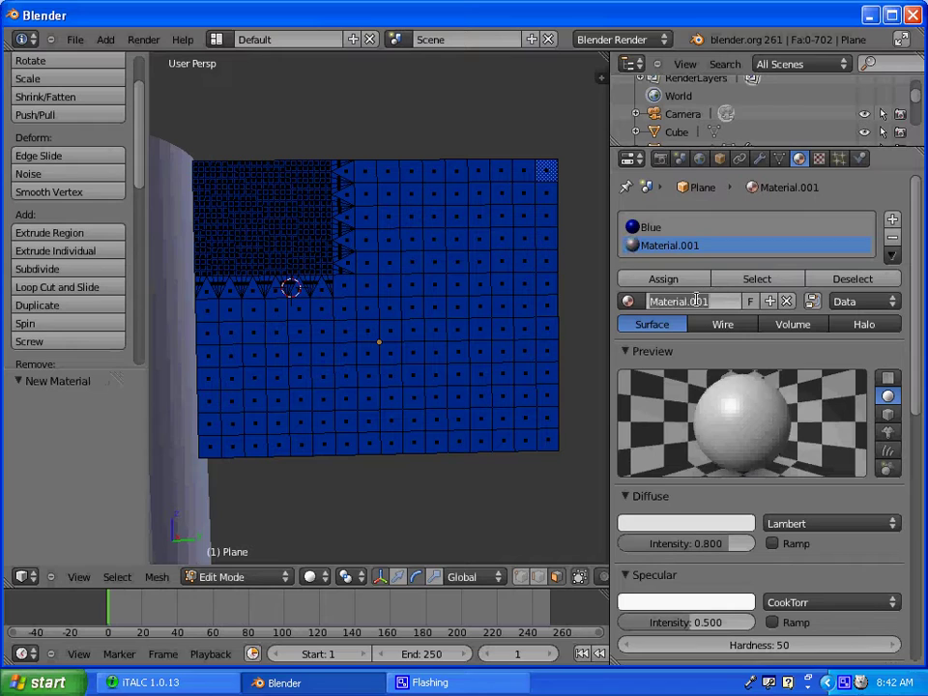
{"action": "type", "text": "Red"}
{"action": "key", "text": "Return"}
{"action": "left_click", "coordinate": [677, 524]}
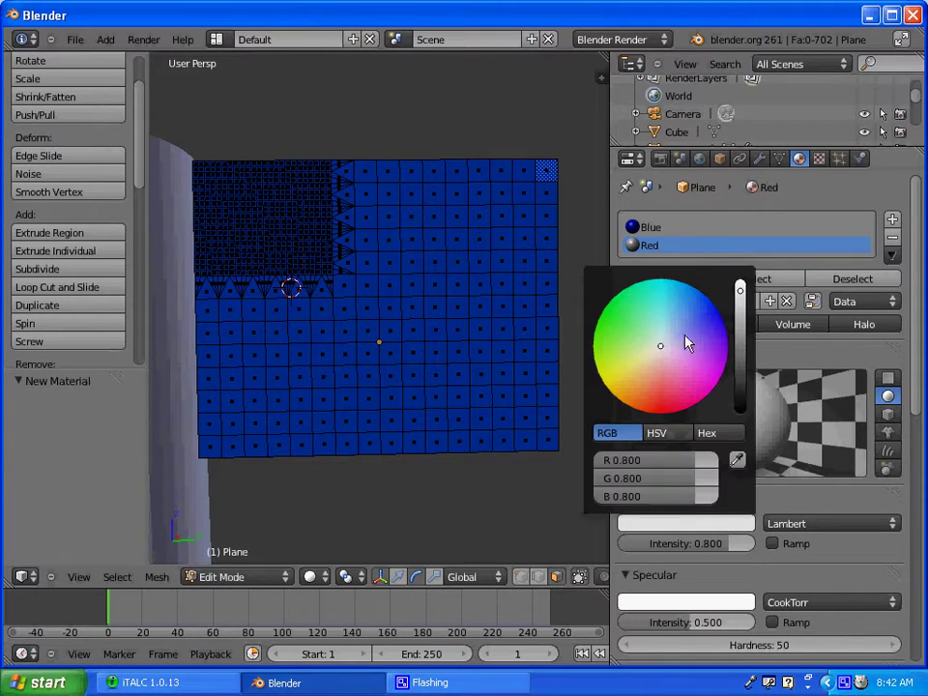
{"action": "mouse_move", "coordinate": [662, 351]}
{"action": "left_mouse_down"}
{"action": "mouse_move", "coordinate": [663, 417]}
{"action": "mouse_move", "coordinate": [692, 422]}
{"action": "mouse_move", "coordinate": [663, 425]}
{"action": "left_mouse_up"}
Refine the Red material's diffuse colour by setting its R value to 1 and B value to 0.
{"action": "left_click", "coordinate": [630, 460]}
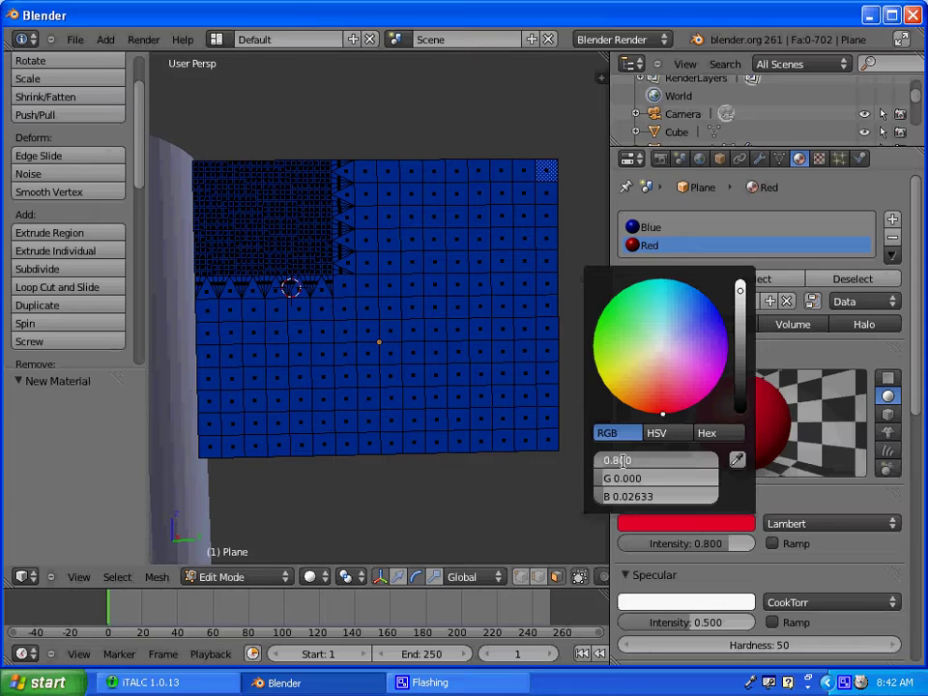
{"action": "left_click", "coordinate": [599, 460]}
{"action": "type", "text": "1"}
{"action": "key", "text": "Return"}
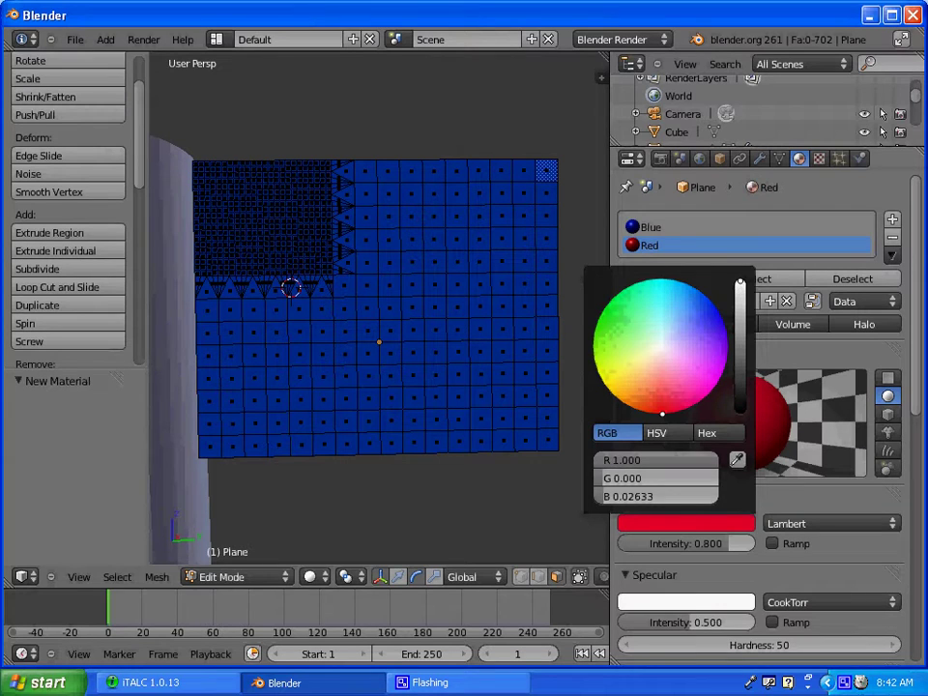
{"action": "left_click", "coordinate": [643, 496]}
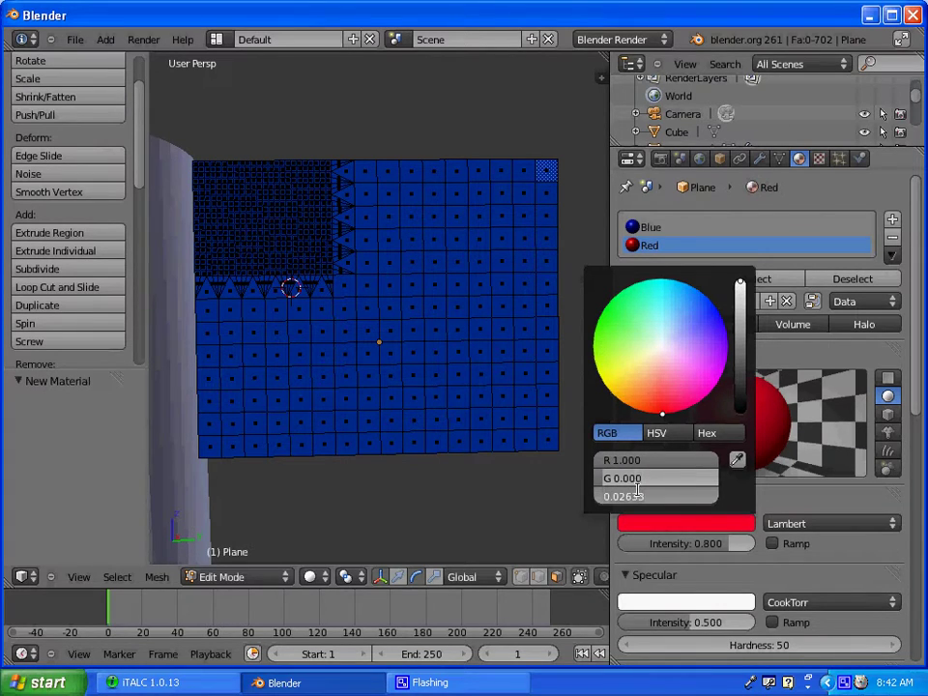
{"action": "type", "text": "0"}
{"action": "key", "text": "Return"}
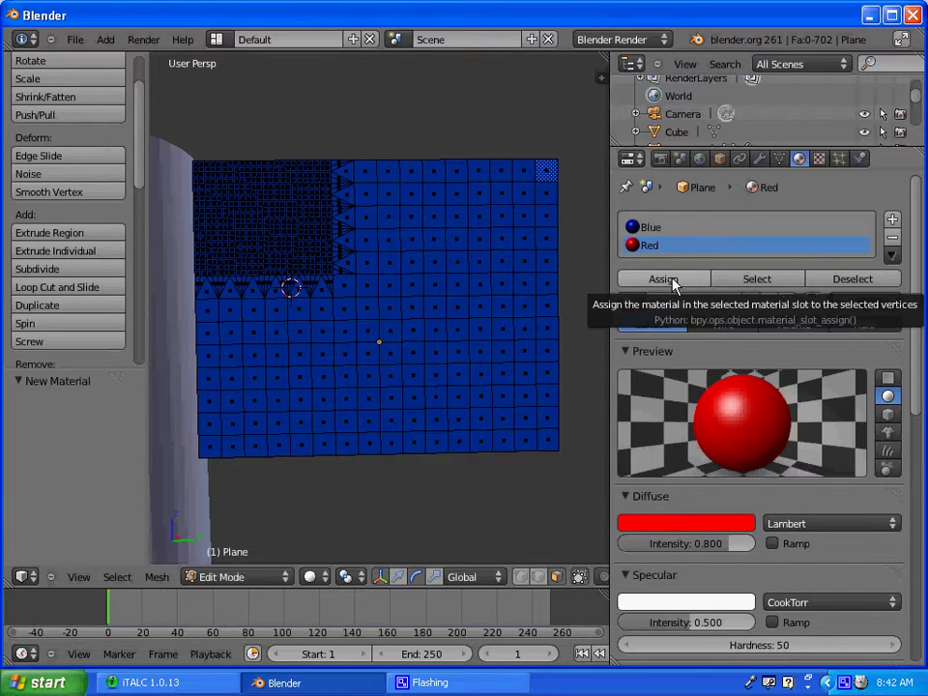
Add a third material slot with a new material named White and pick a near-white diffuse colour.
{"action": "left_click", "coordinate": [895, 224]}
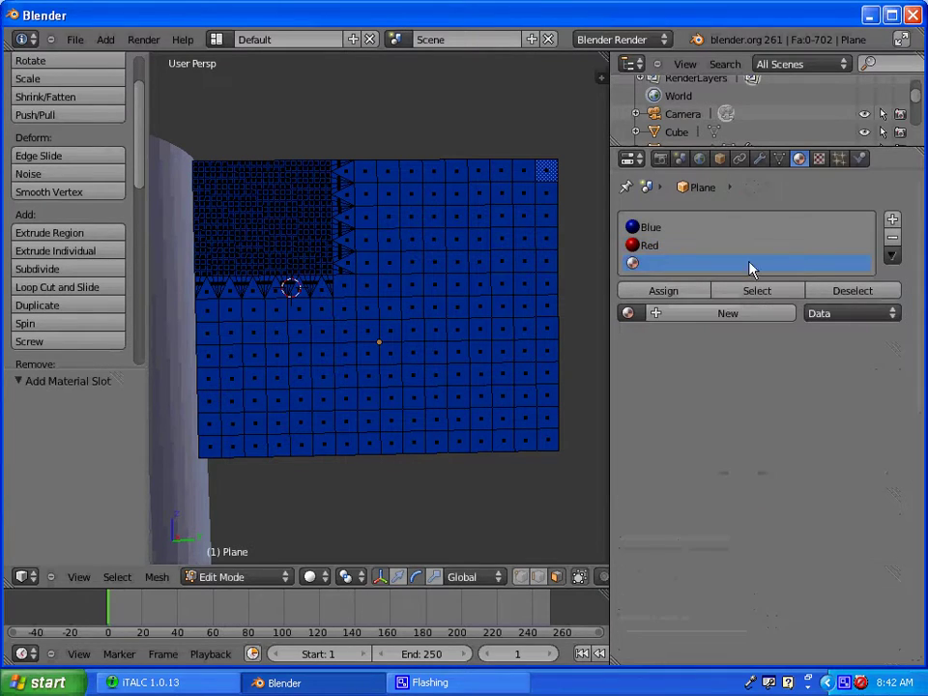
{"action": "left_click", "coordinate": [711, 313]}
{"action": "type", "text": "W"}
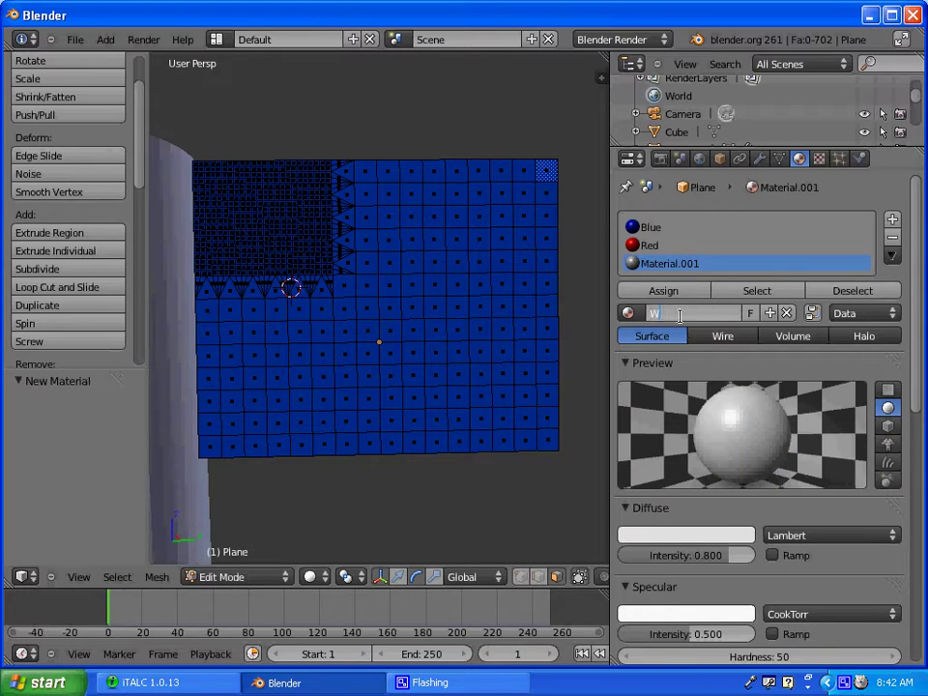
{"action": "type", "text": "hite"}
{"action": "key", "text": "Return"}
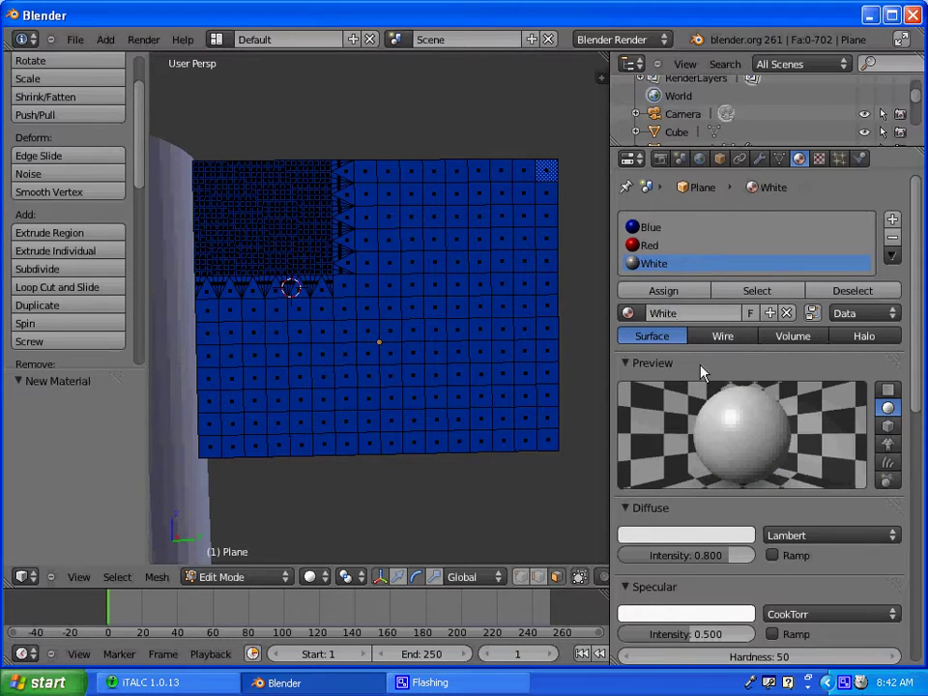
{"action": "left_click", "coordinate": [662, 537]}
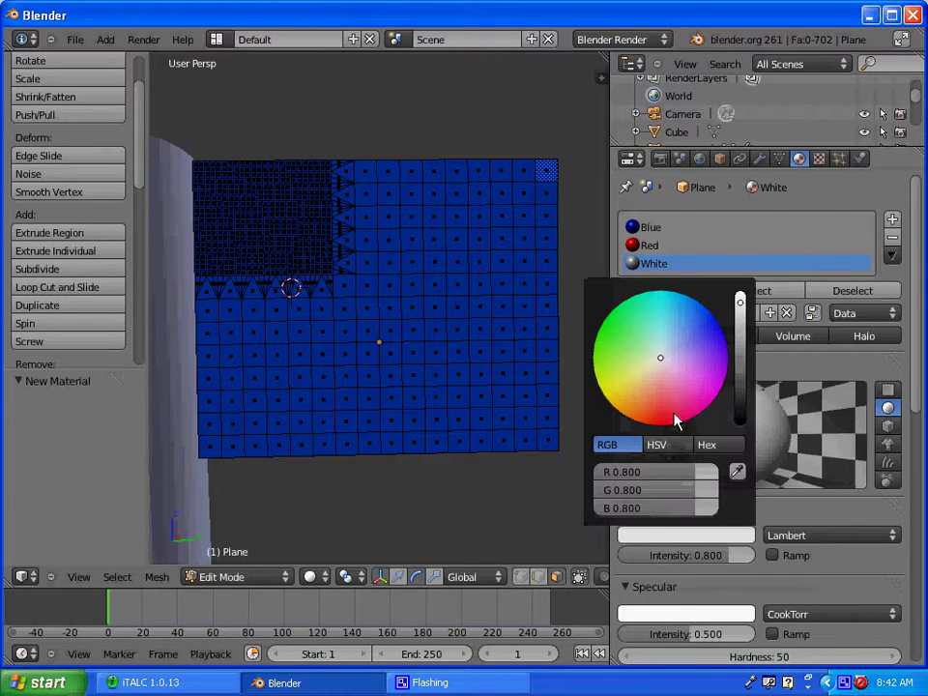
{"action": "left_click", "coordinate": [661, 363]}
{"action": "left_click", "coordinate": [661, 363]}
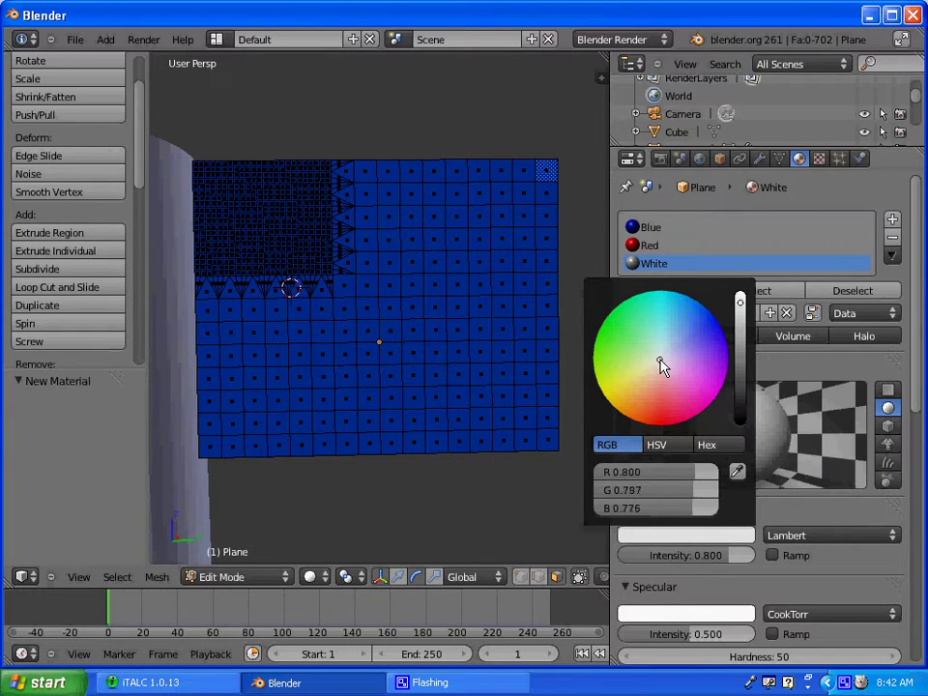
{"action": "left_click", "coordinate": [662, 366]}
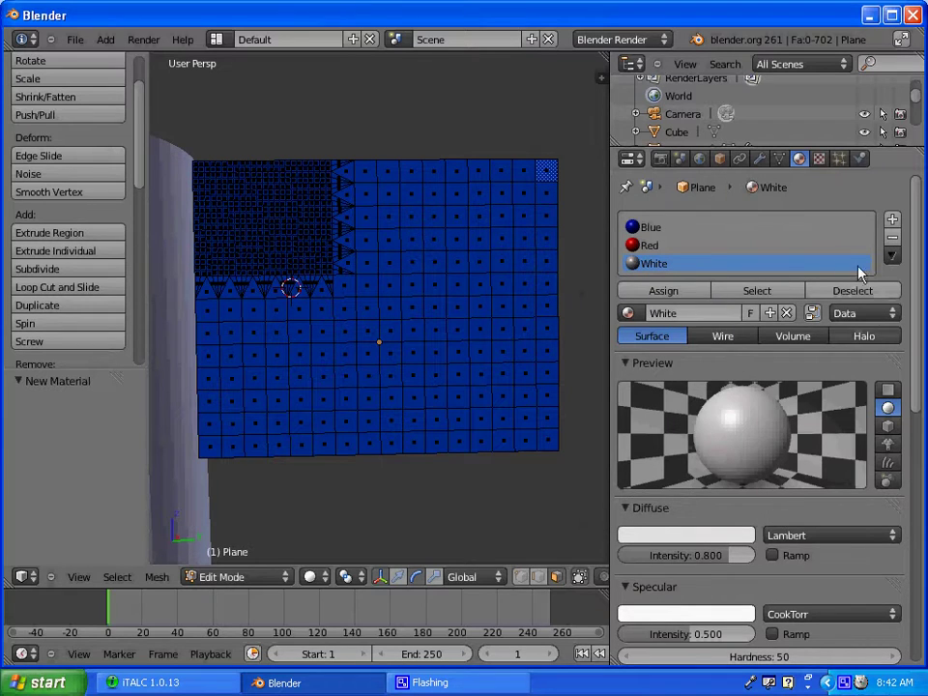
Box-select the flag's top row of faces beside the finely subdivided corner and assign the Red material to it.
{"action": "left_click", "coordinate": [646, 230]}
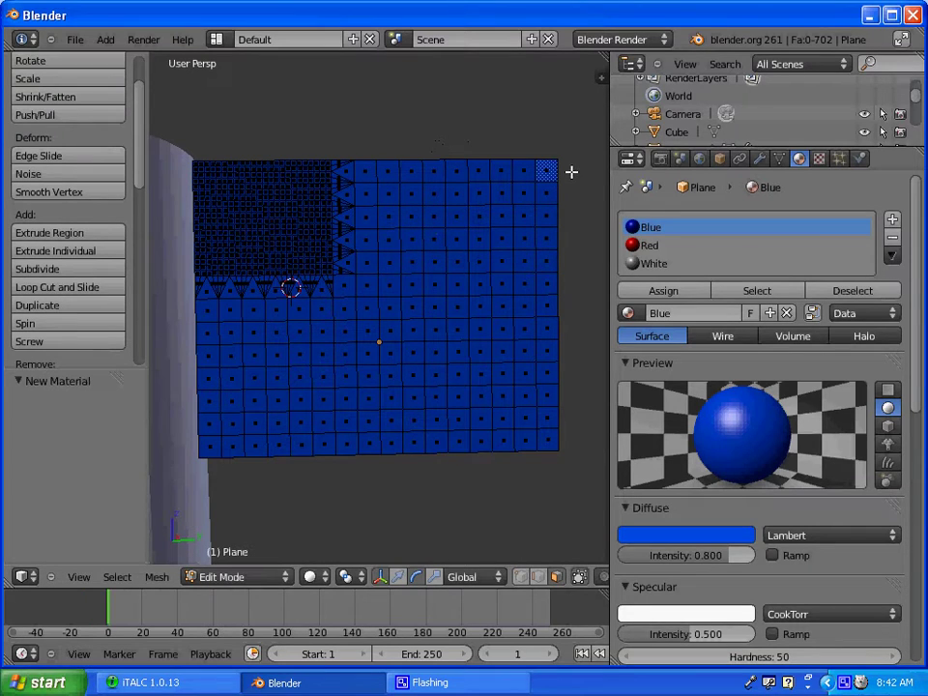
{"action": "key", "text": "b"}
{"action": "left_click_drag", "start_coordinate": [572, 173], "coordinate": [332, 161]}
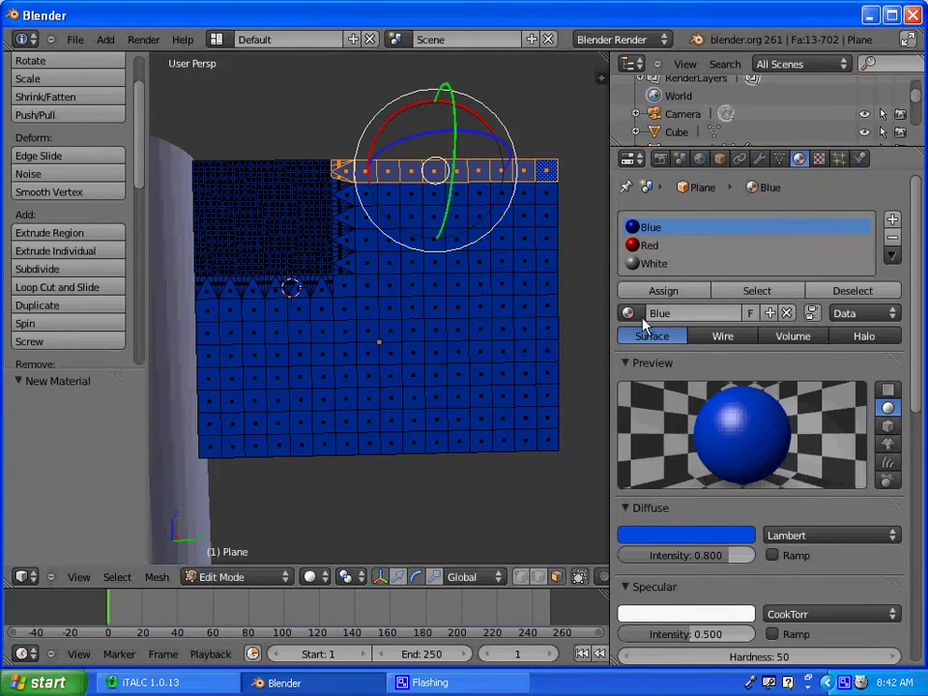
{"action": "left_click", "coordinate": [648, 247]}
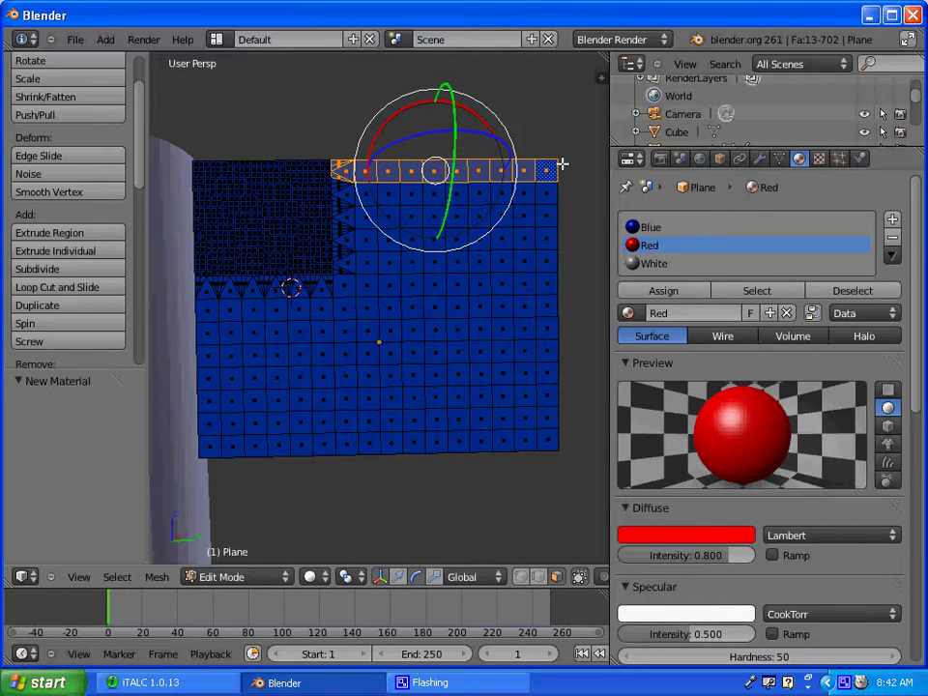
{"action": "left_click", "coordinate": [665, 290]}
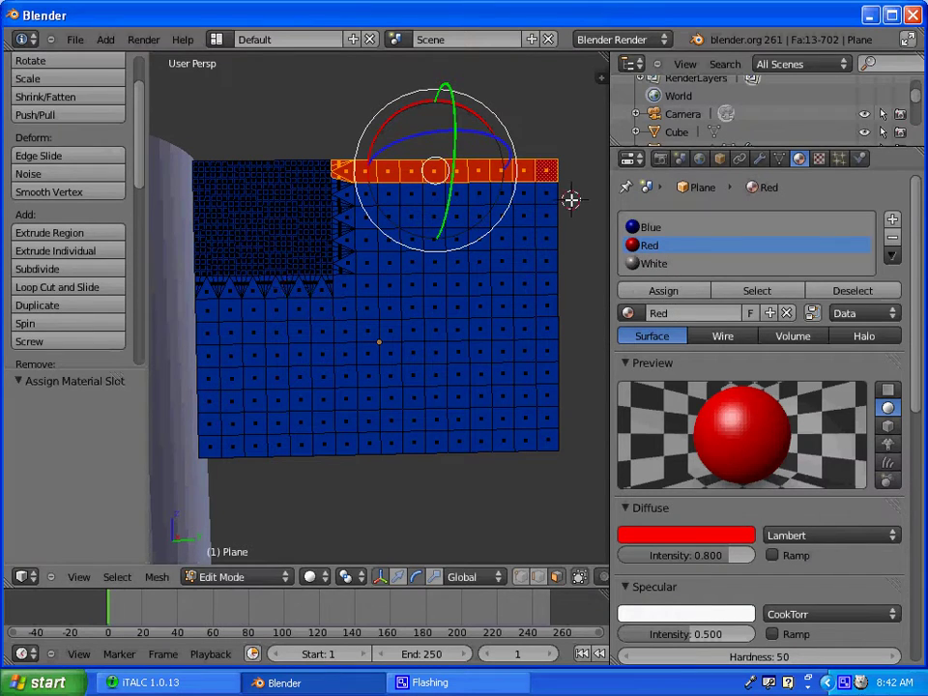
{"action": "left_click_drag", "start_coordinate": [575, 195], "coordinate": [337, 187]}
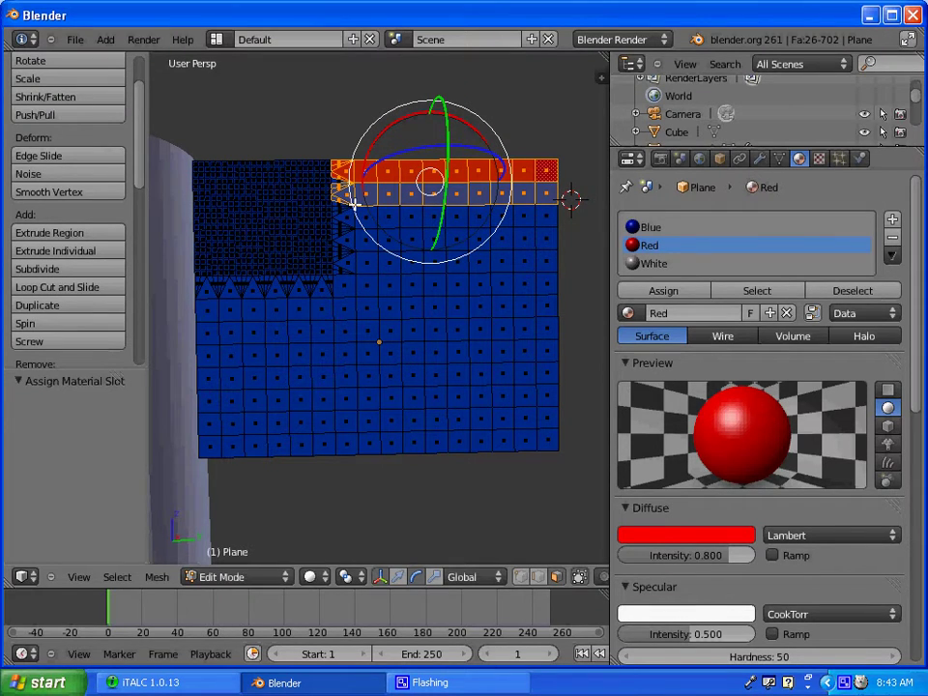
{"action": "key", "text": "KP_Decimal"}
{"action": "scroll", "coordinate": [304, 303], "scroll_direction": "up", "scroll_amount": 4}
{"action": "scroll", "coordinate": [235, 353], "scroll_direction": "down", "scroll_amount": 3}
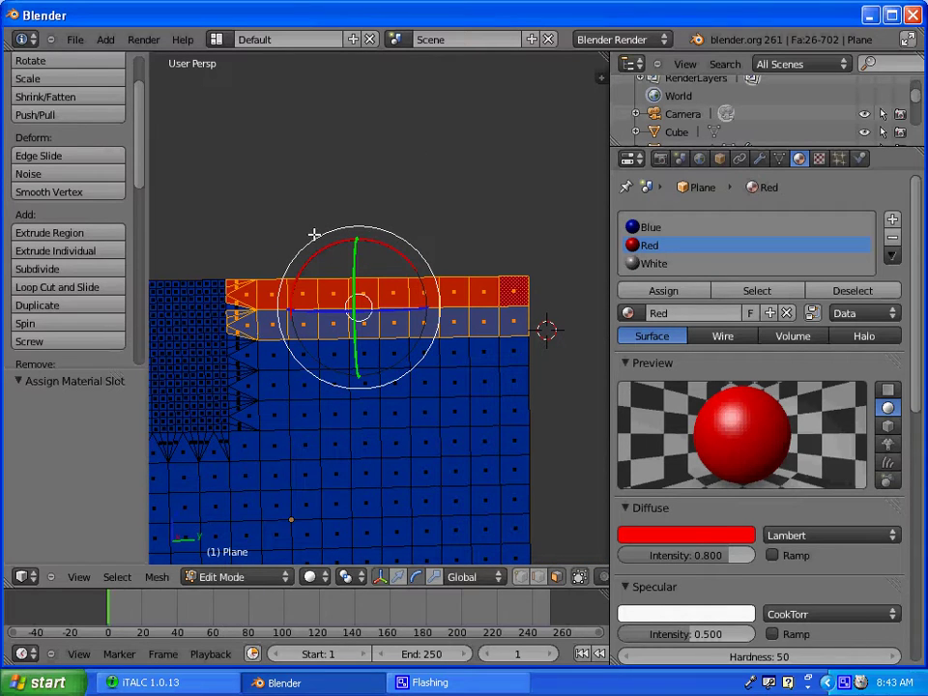
Clear the selection, box-select only the second row of faces beside the subdivided corner, and assign the White material to it.
{"action": "key", "text": "a"}
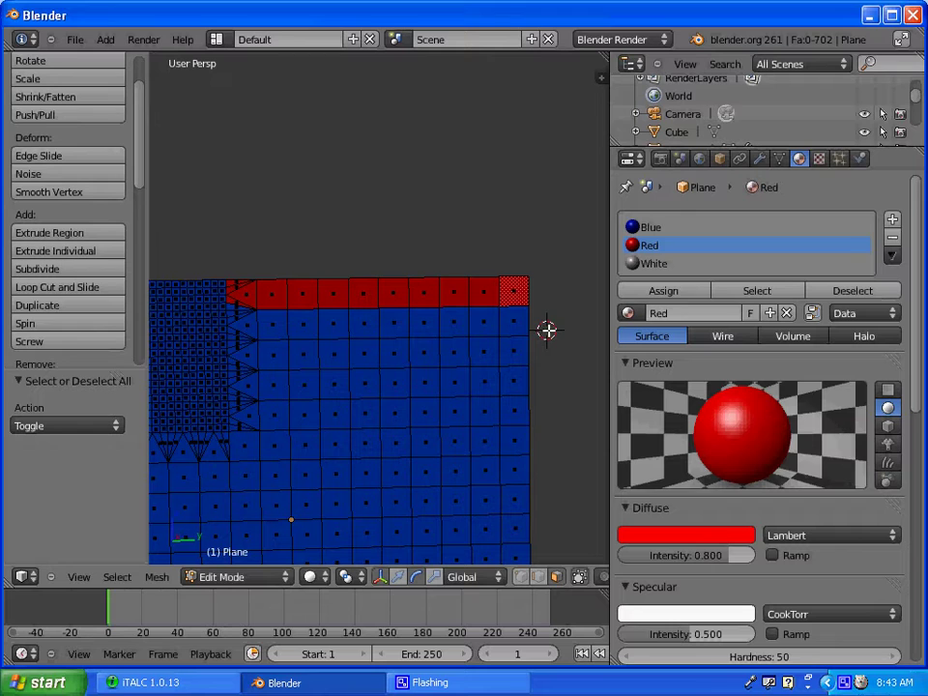
{"action": "key", "text": "b"}
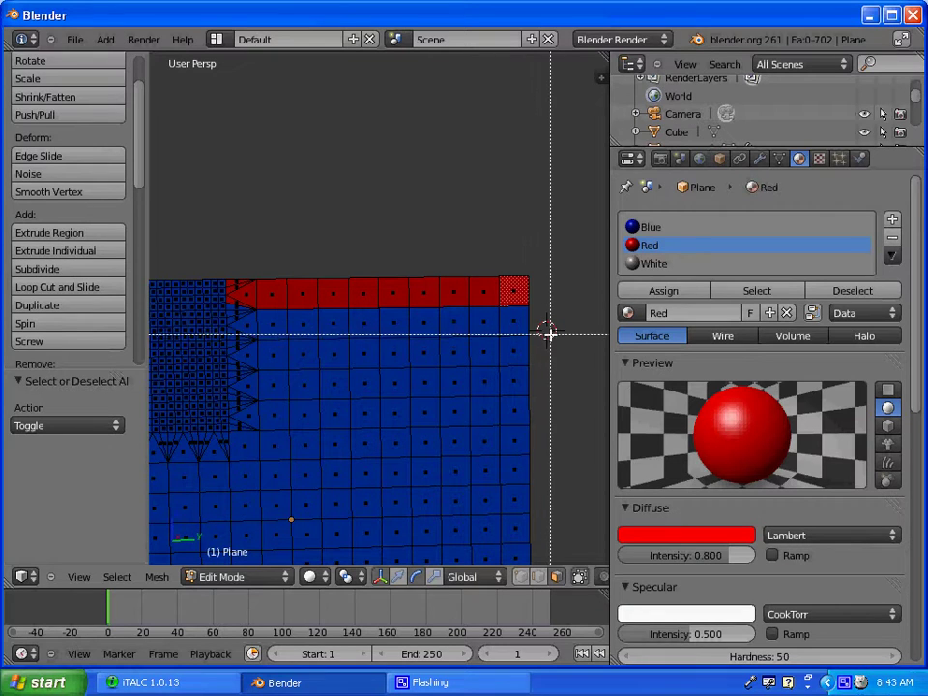
{"action": "left_click_drag", "start_coordinate": [549, 332], "coordinate": [228, 312]}
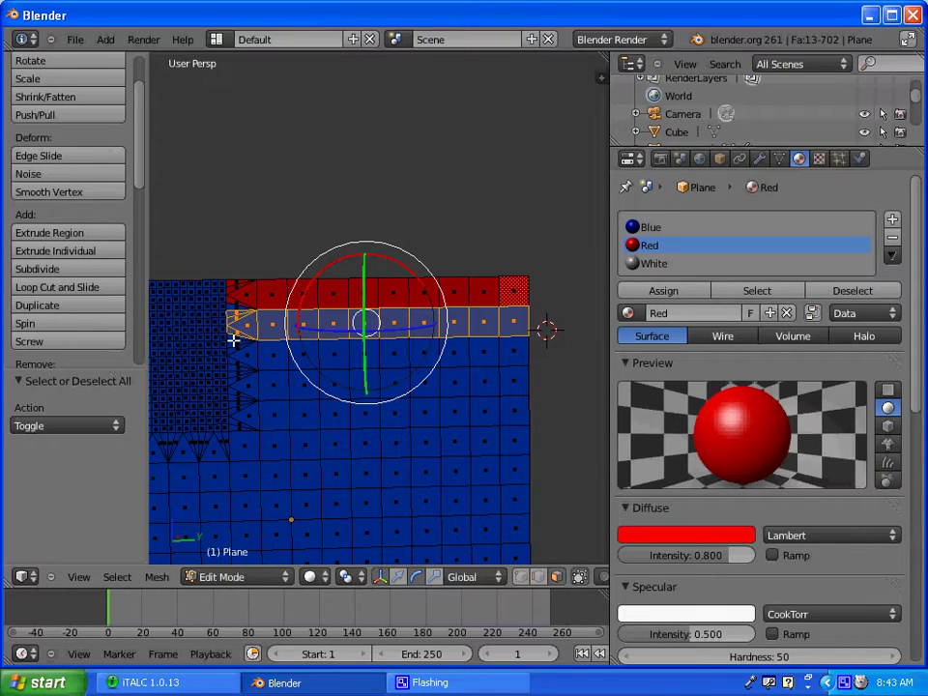
{"action": "left_click", "coordinate": [667, 229]}
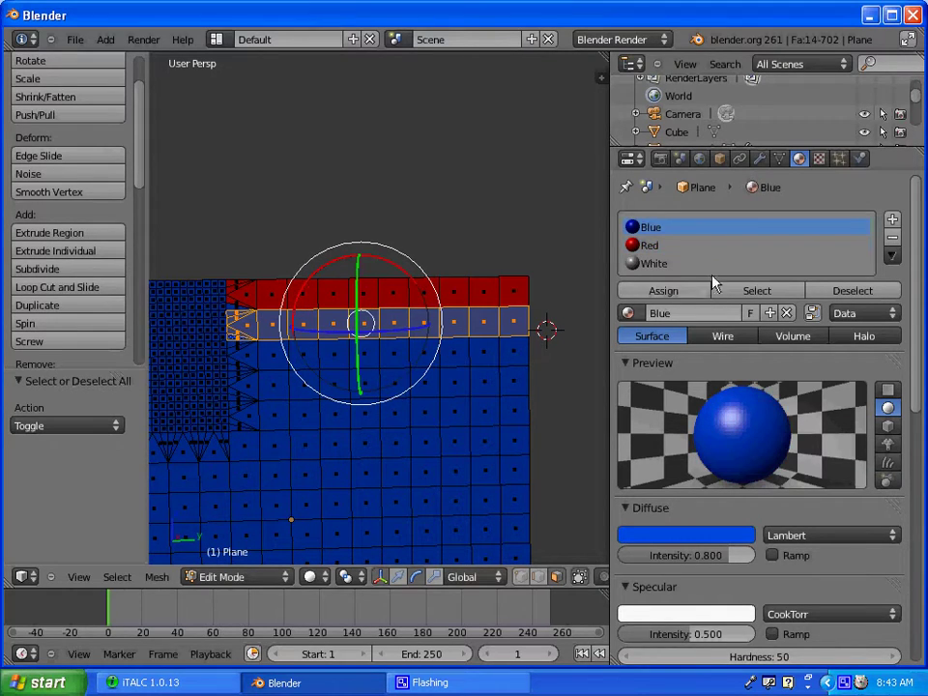
{"action": "left_click", "coordinate": [655, 264]}
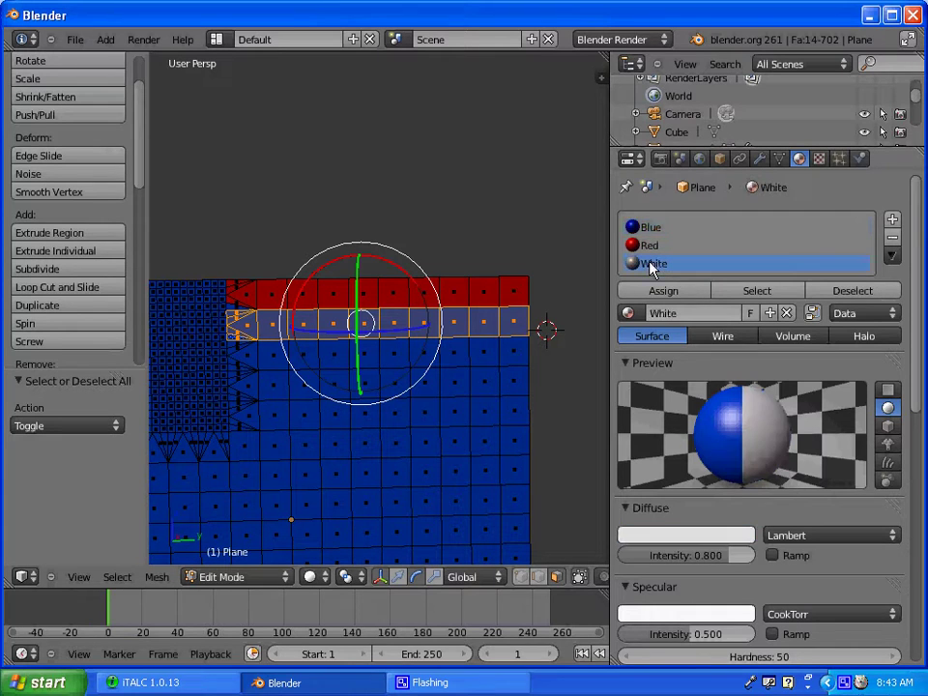
{"action": "left_click", "coordinate": [664, 290]}
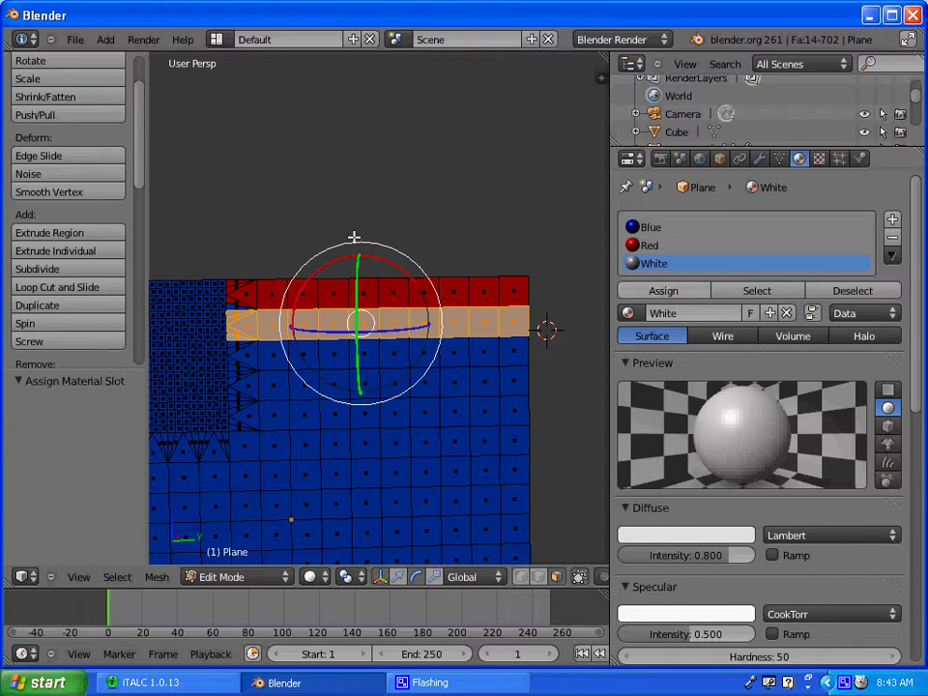
{"action": "middle_click_drag", "start_coordinate": [357, 237], "coordinate": [356, 238]}
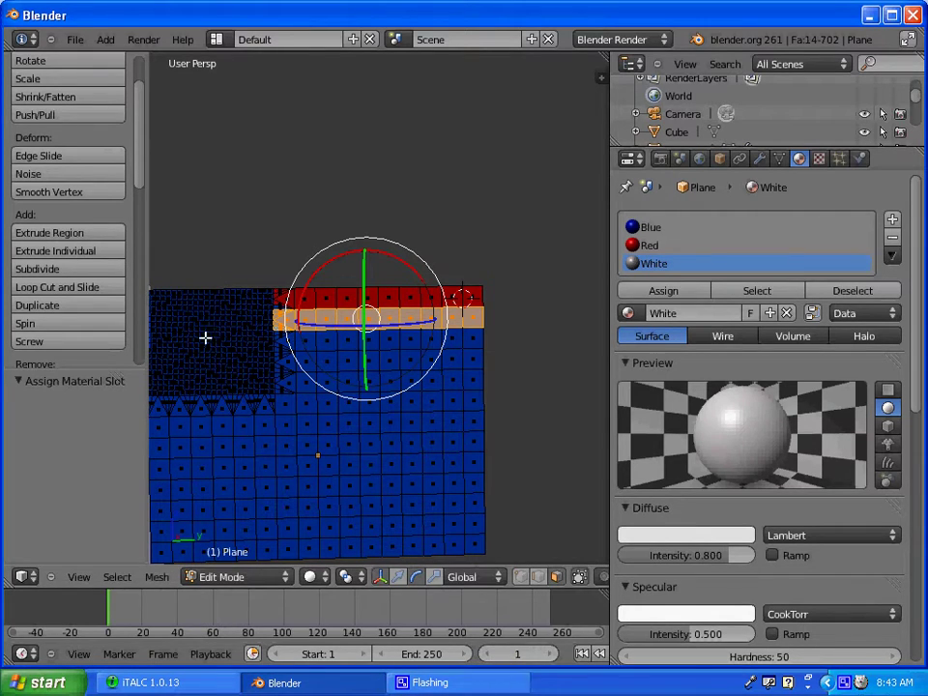
{"action": "left_click", "coordinate": [844, 686]}
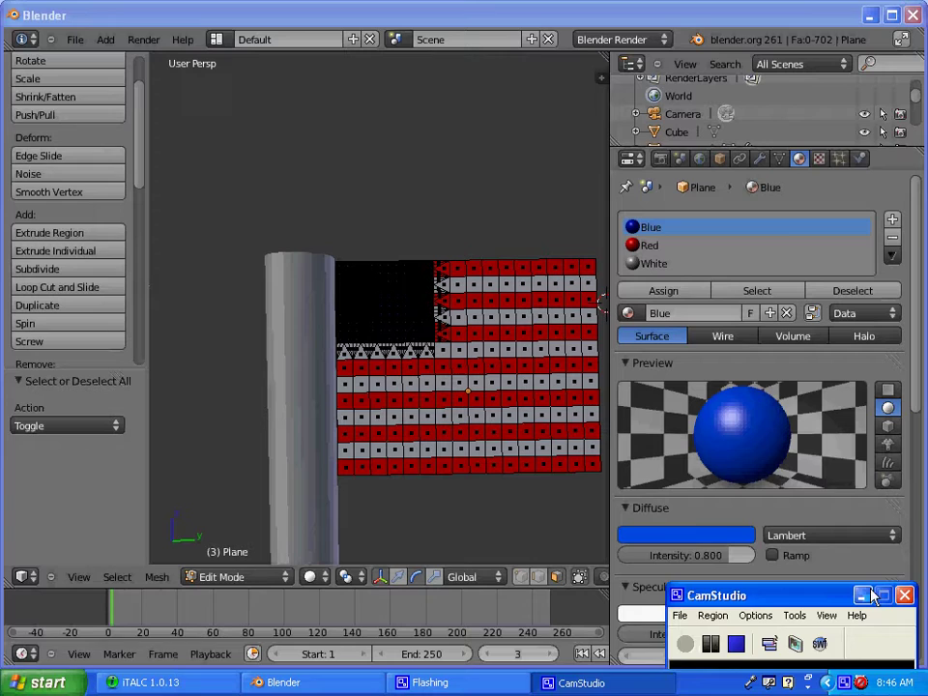
Zoom in and examine the red stripe faces beside the blue field's lower inner corner, selecting individual faces there.
{"action": "left_click", "coordinate": [870, 592]}
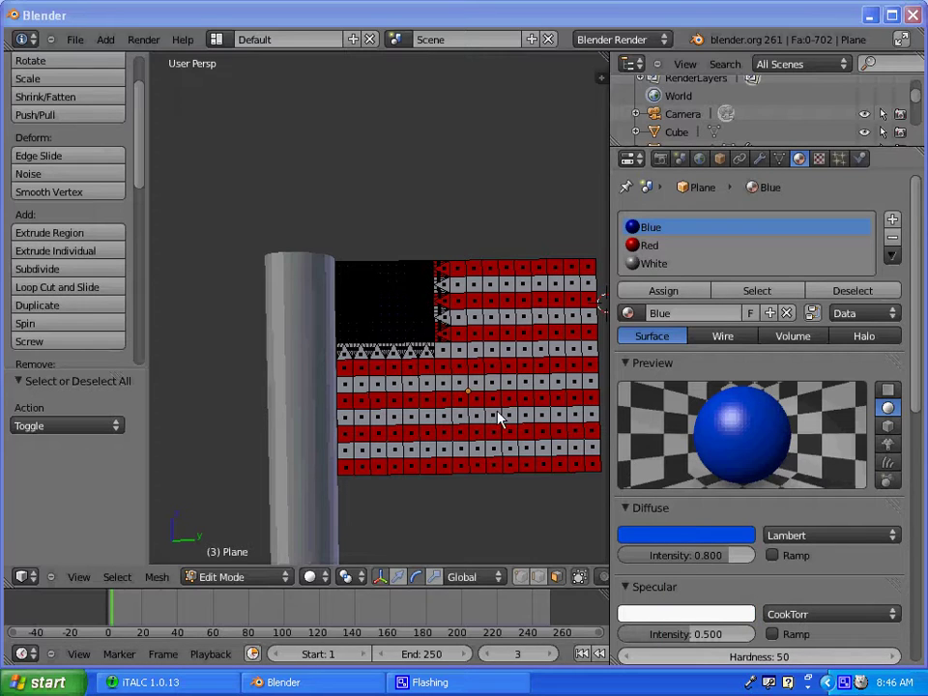
{"action": "right_click", "coordinate": [441, 331]}
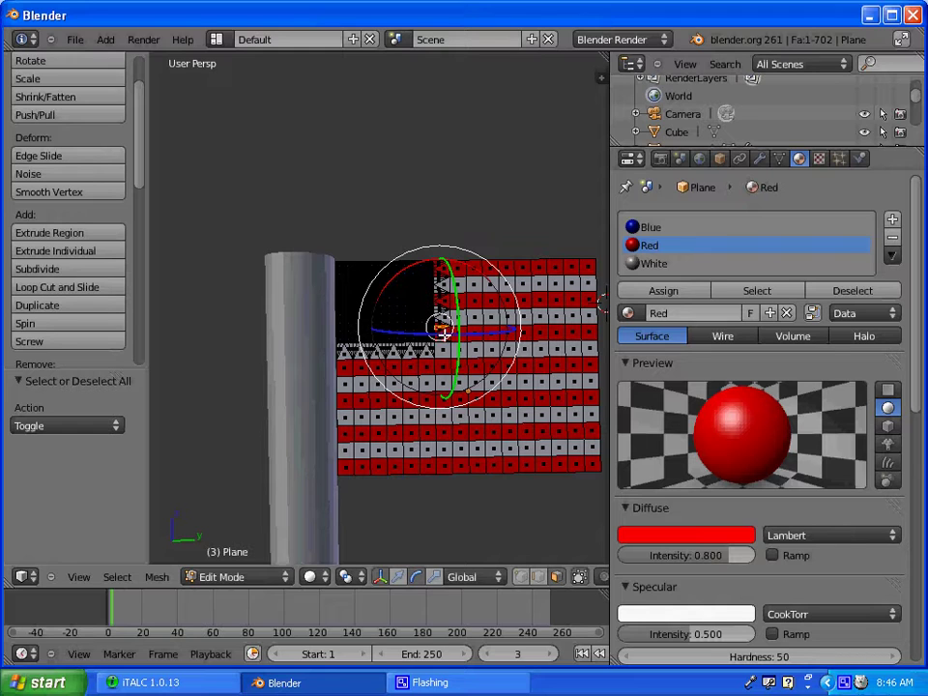
{"action": "right_click", "coordinate": [446, 334]}
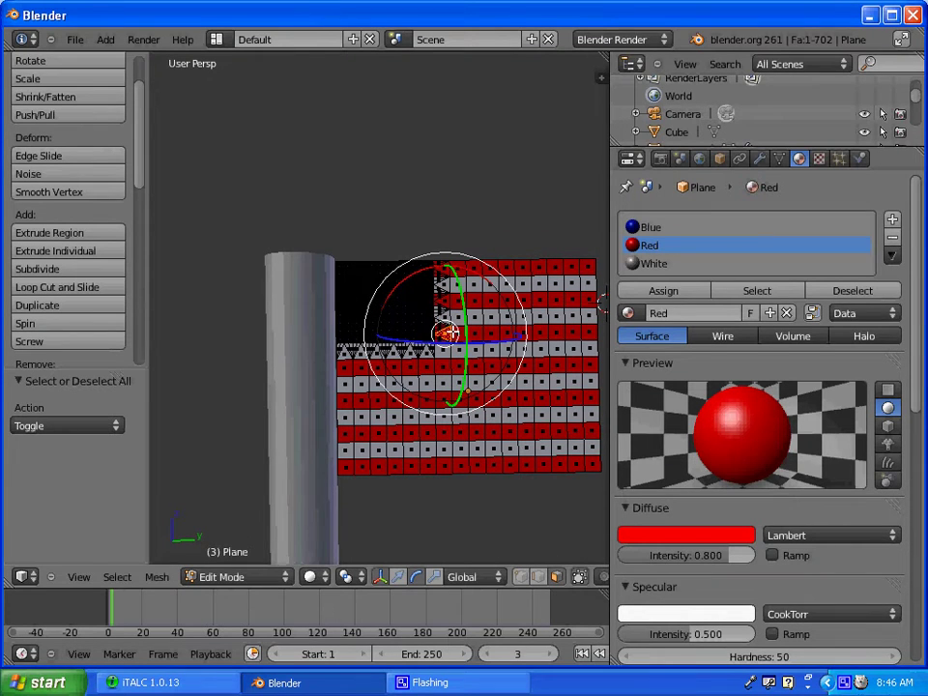
{"action": "key", "text": "KP_Decimal"}
{"action": "scroll", "coordinate": [483, 334], "scroll_direction": "down", "scroll_amount": 5}
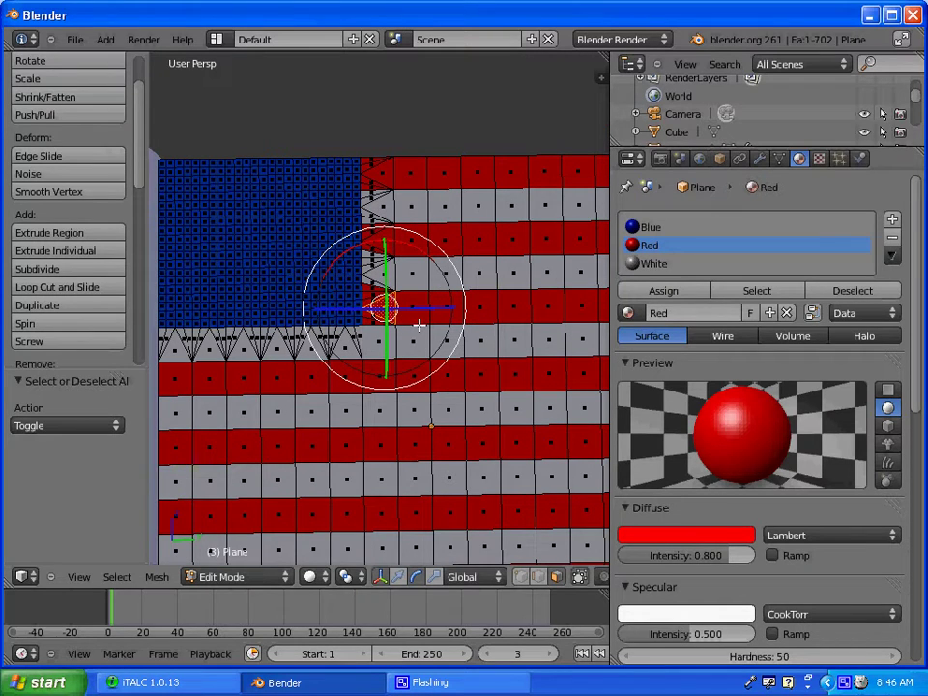
{"action": "key", "text": "a"}
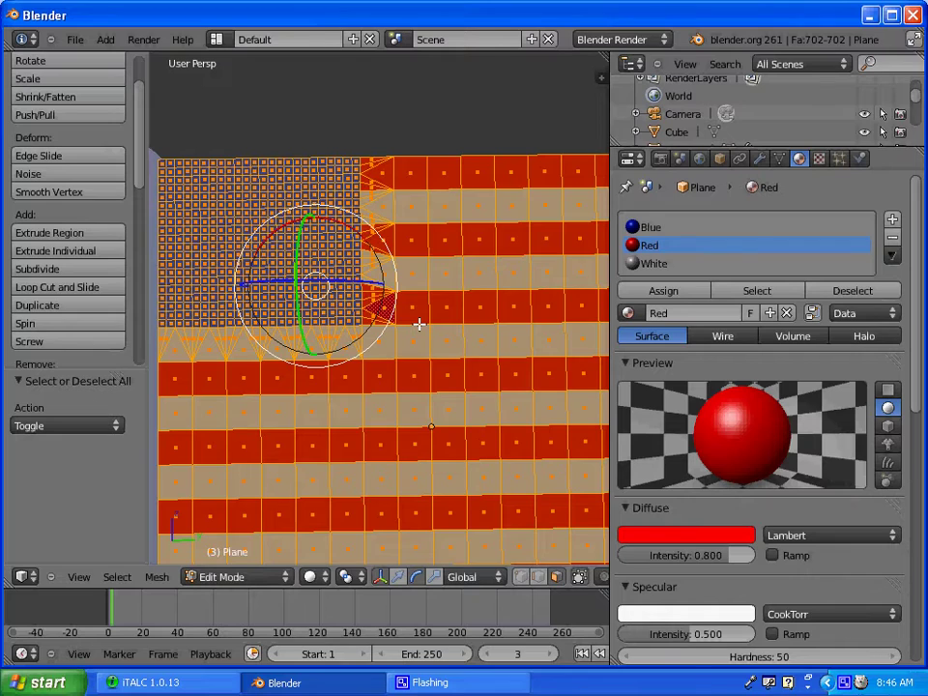
{"action": "key", "text": "a"}
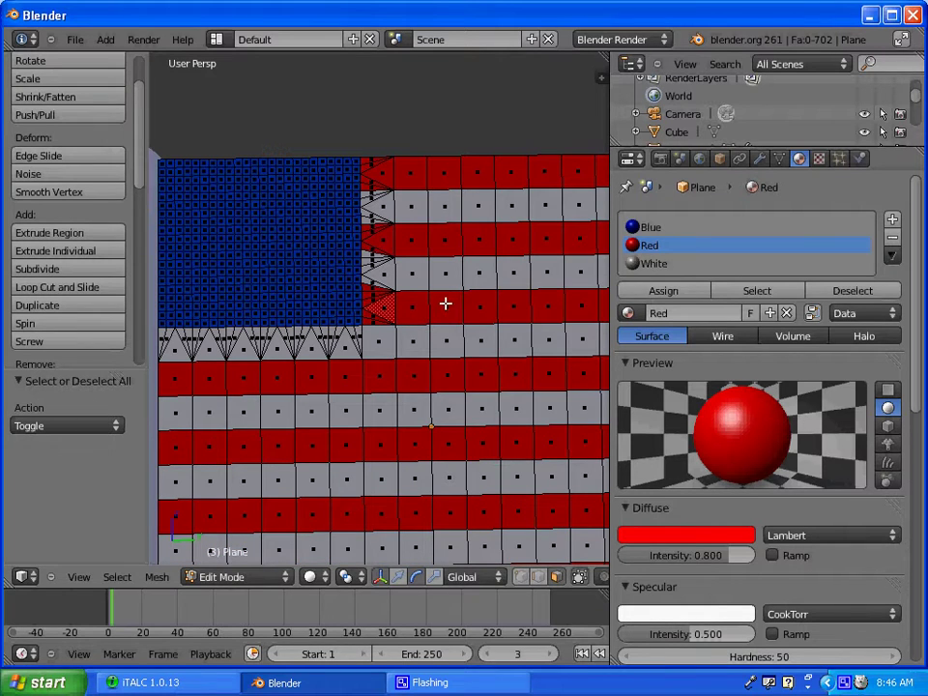
{"action": "right_click", "coordinate": [445, 303]}
{"action": "right_click", "coordinate": [411, 306], "text": "shift"}
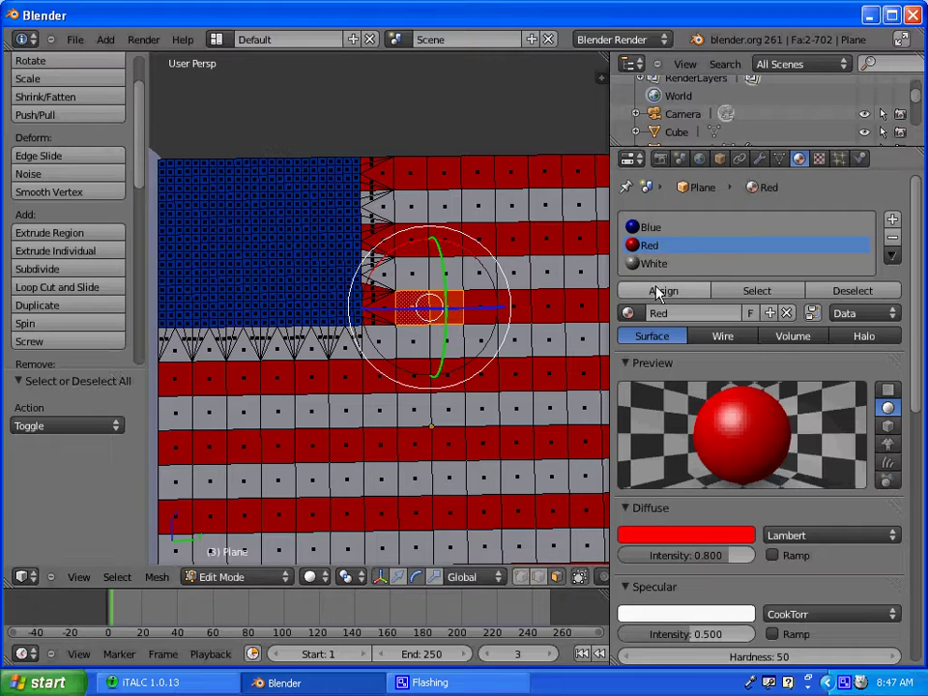
{"action": "key", "text": "KP_6"}
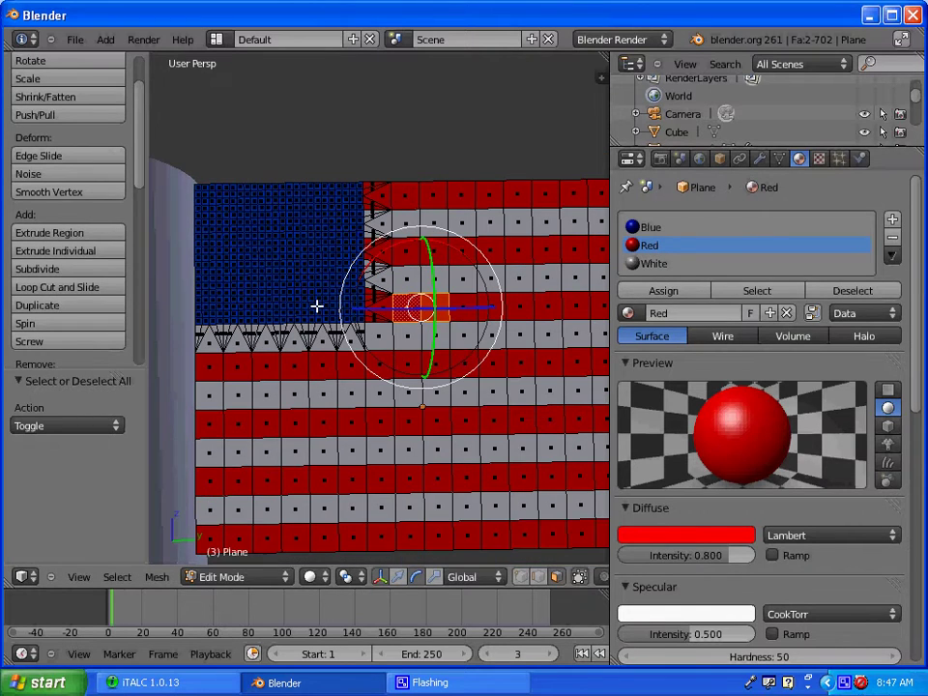
Select five faces in the blue field's edge column beside the pole, starting at the second row and taking every fourth face downward.
{"action": "right_click", "coordinate": [214, 243]}
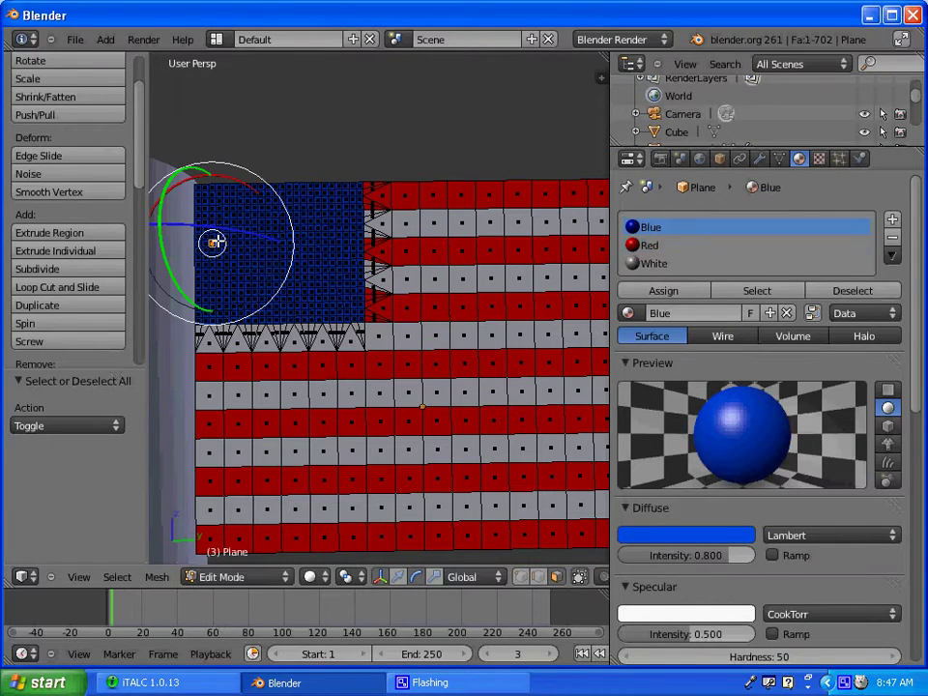
{"action": "key", "text": "KP_Decimal"}
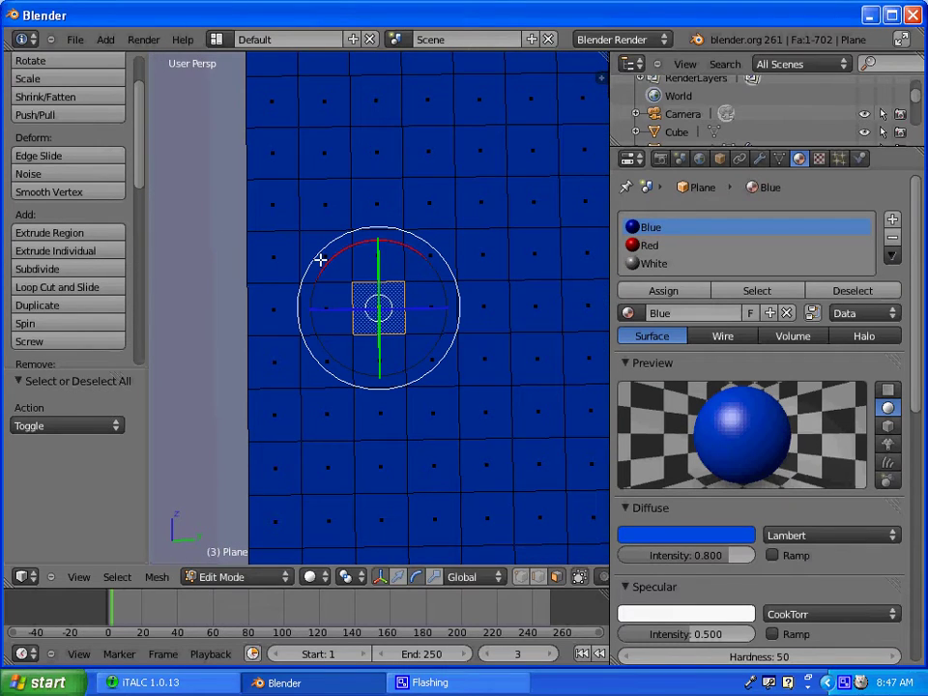
{"action": "scroll", "coordinate": [319, 258], "scroll_direction": "down", "scroll_amount": 6}
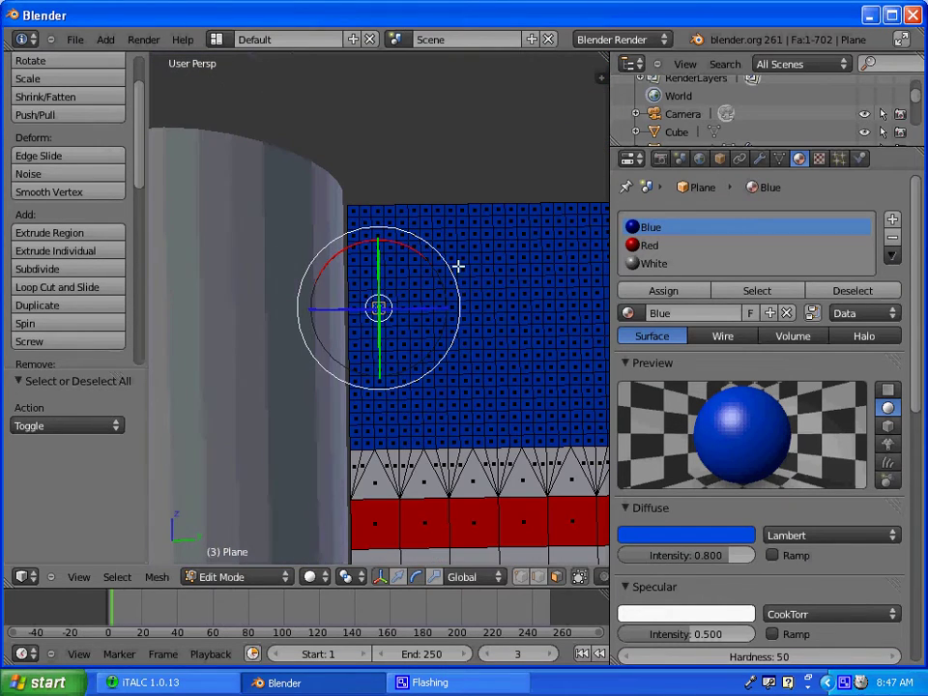
{"action": "right_click", "coordinate": [491, 283]}
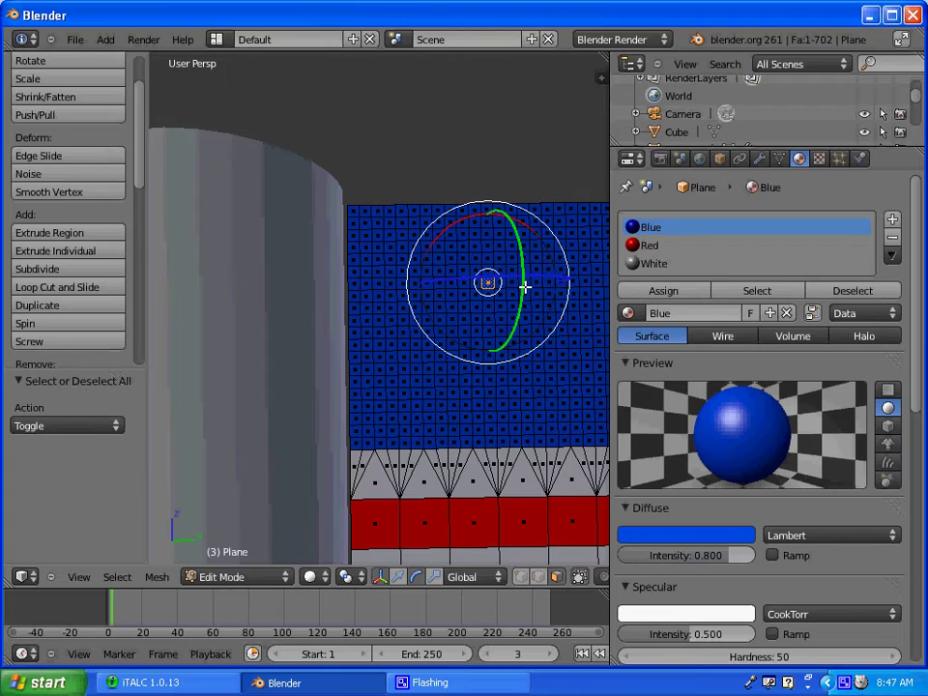
{"action": "key", "text": "KP_Decimal"}
{"action": "scroll", "coordinate": [525, 286], "scroll_direction": "down", "scroll_amount": 6}
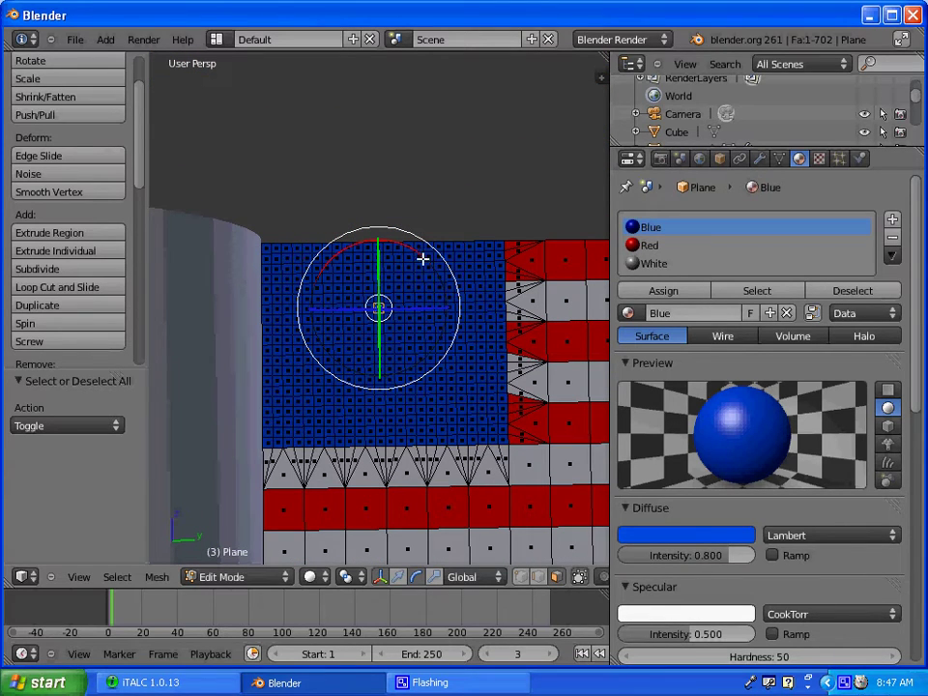
{"action": "right_click", "coordinate": [267, 258]}
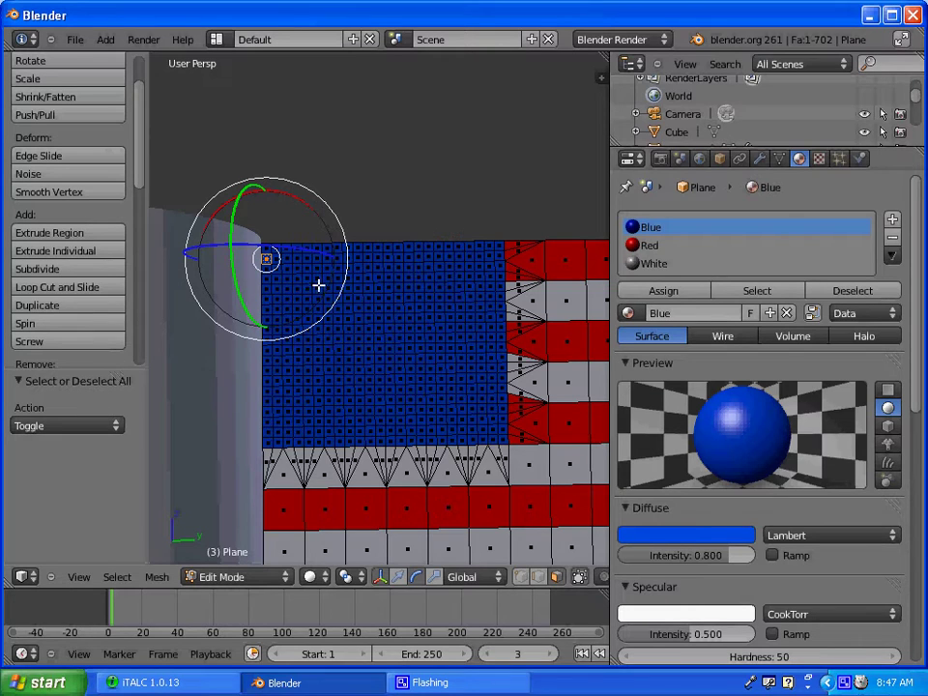
{"action": "key", "text": "a"}
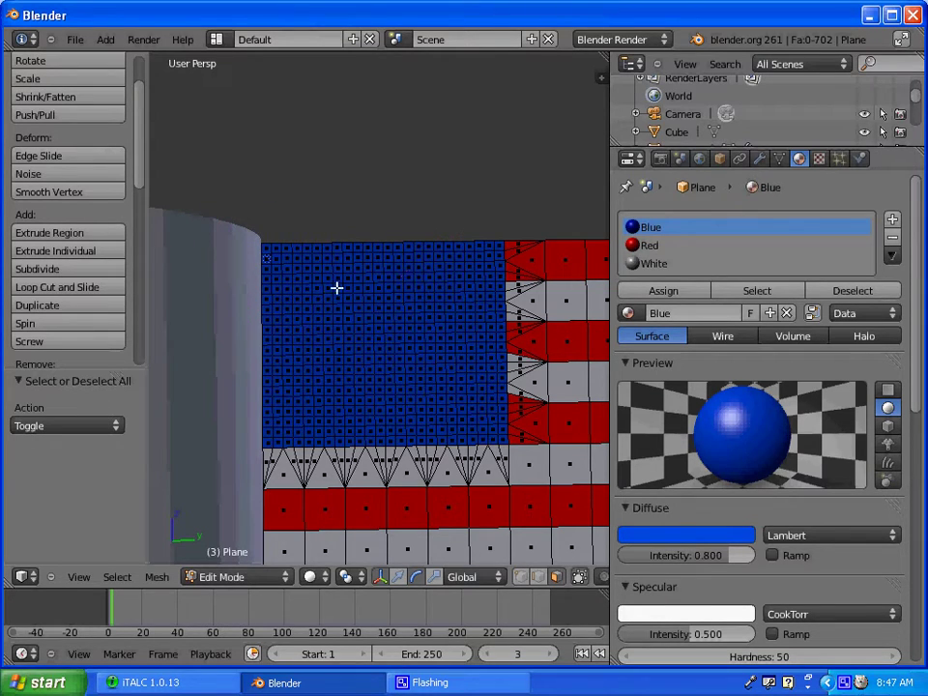
{"action": "right_click", "coordinate": [267, 259]}
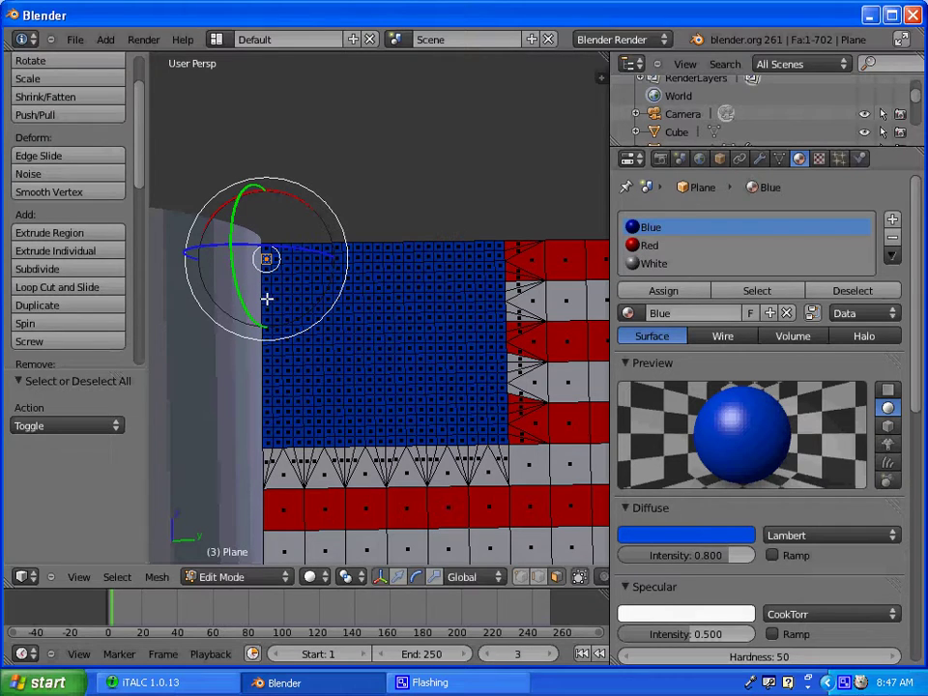
{"action": "right_click", "coordinate": [266, 298], "text": "shift"}
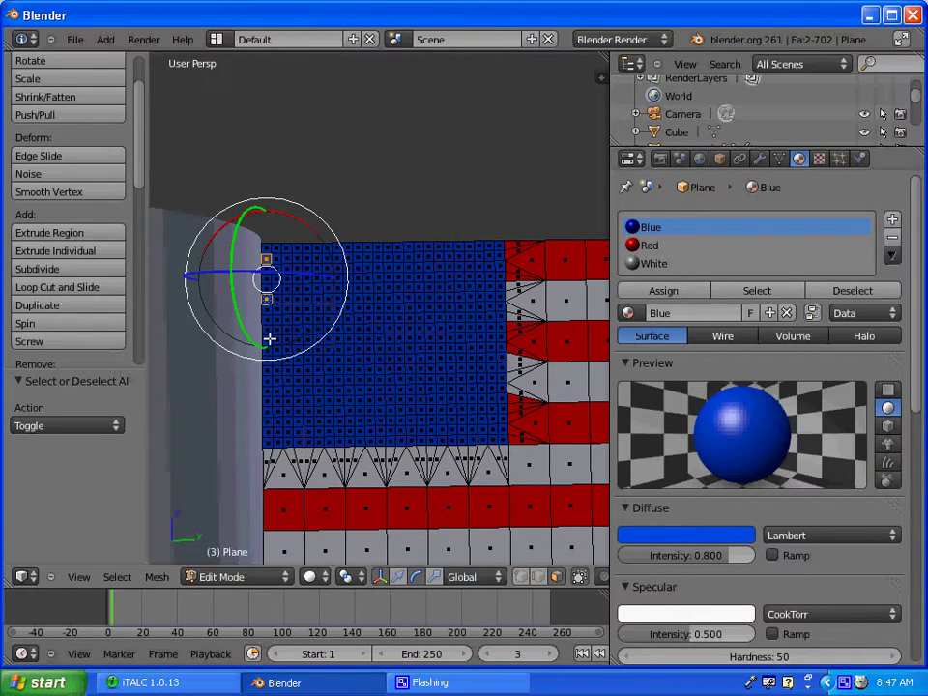
{"action": "right_click", "coordinate": [267, 338], "text": "shift"}
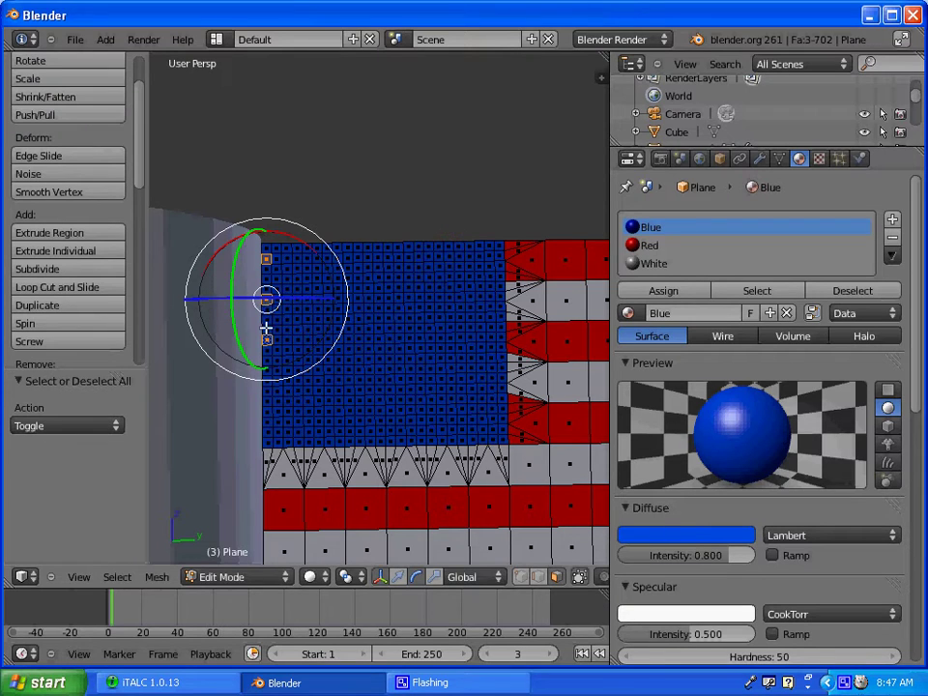
{"action": "right_click", "coordinate": [268, 381], "text": "shift"}
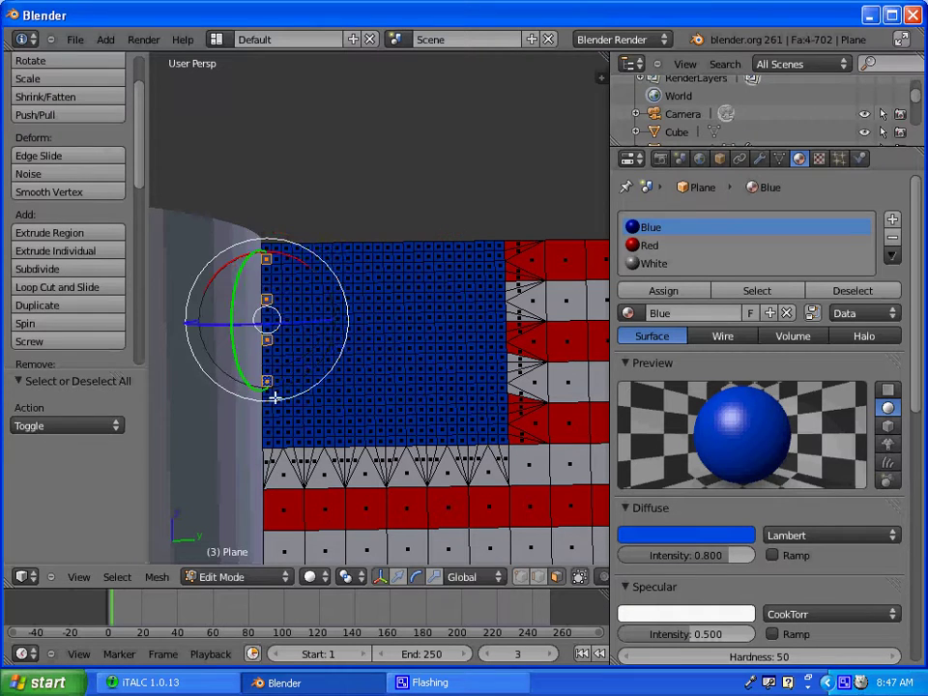
{"action": "right_click", "coordinate": [267, 422], "text": "shift"}
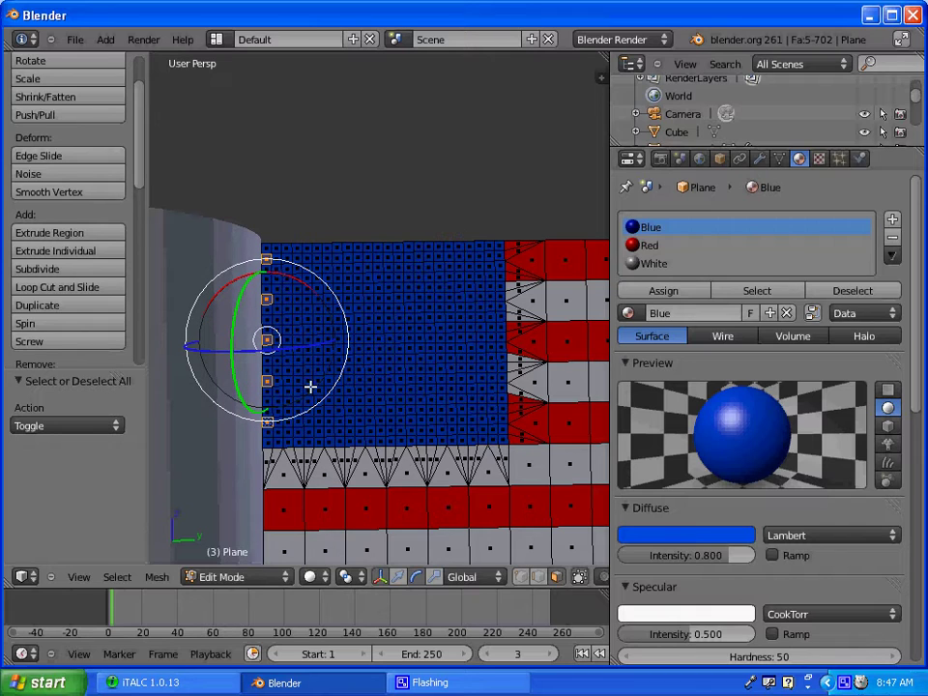
Extend the selection along the blue field's second face row by adding nine more faces, taking every second face.
{"action": "right_click", "coordinate": [288, 258], "text": "shift"}
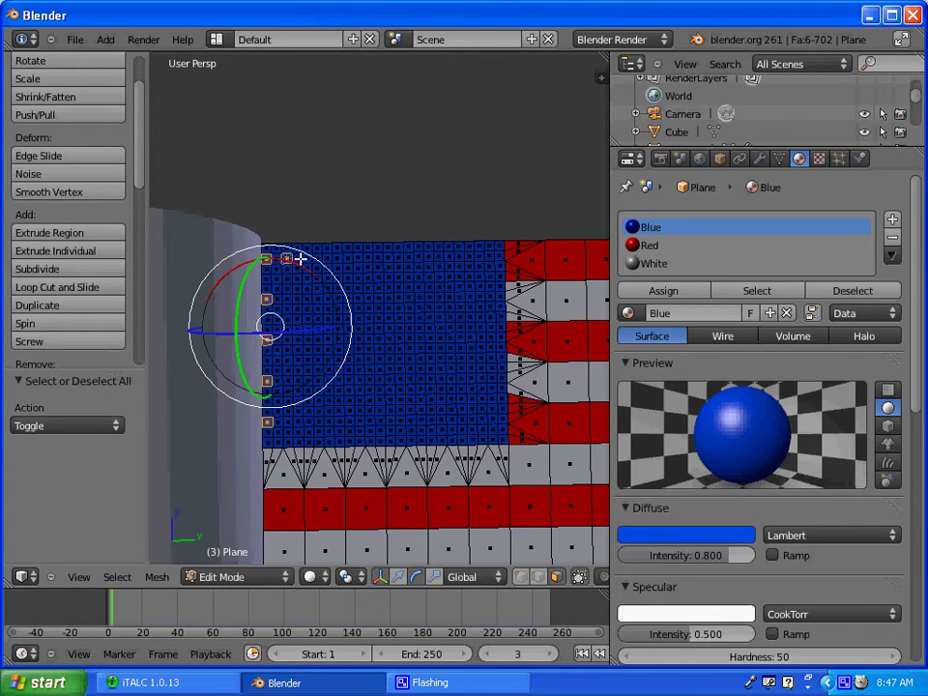
{"action": "right_click", "coordinate": [307, 258], "text": "shift"}
{"action": "right_click", "coordinate": [328, 258], "text": "shift"}
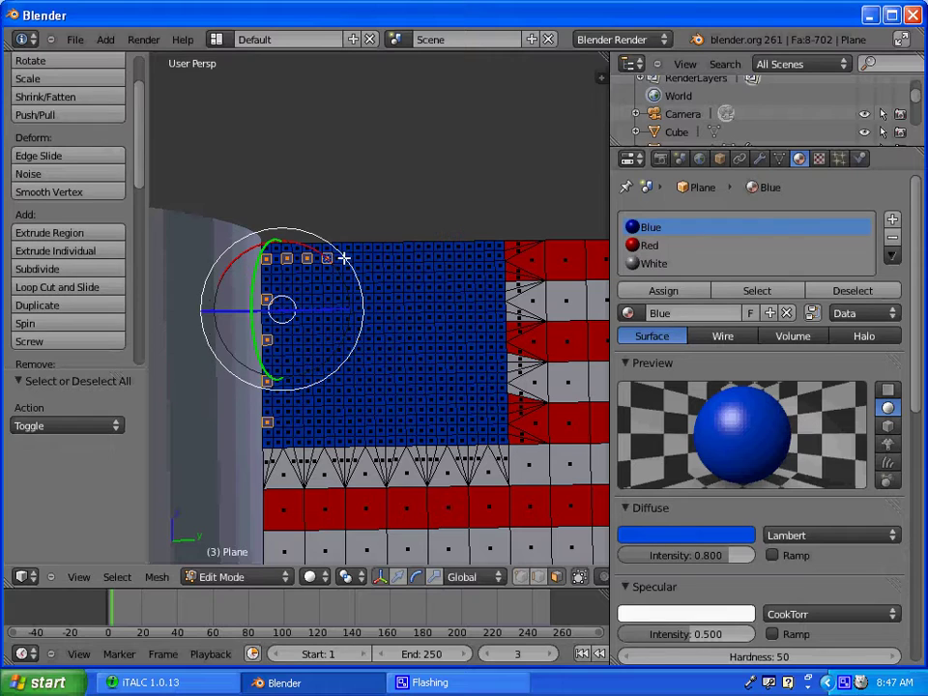
{"action": "right_click", "coordinate": [348, 258], "text": "shift"}
{"action": "right_click", "coordinate": [369, 259], "text": "shift"}
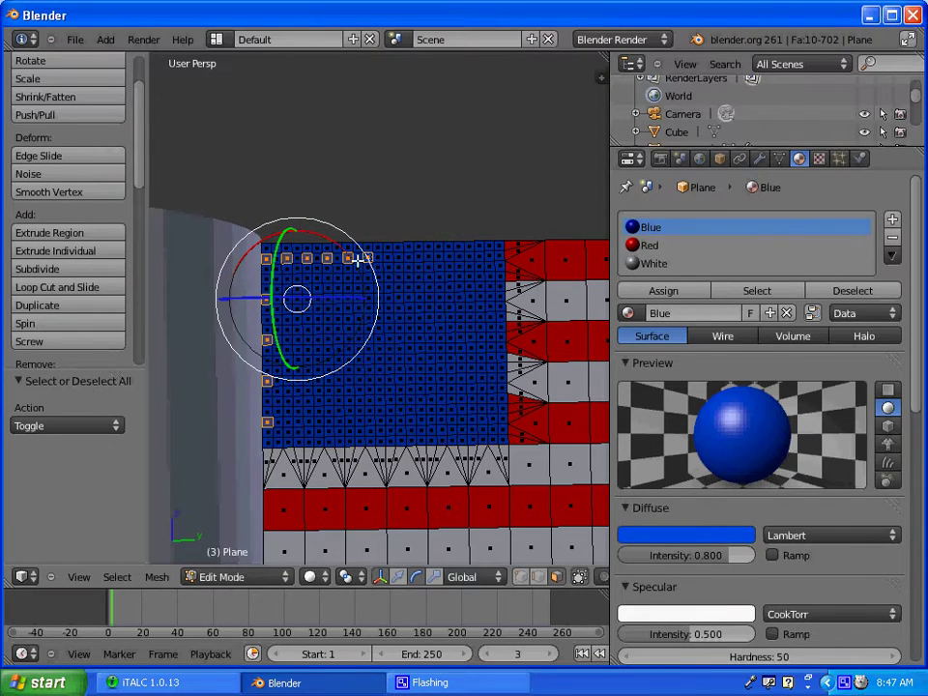
{"action": "right_click", "coordinate": [388, 259], "text": "shift"}
{"action": "right_click", "coordinate": [409, 258], "text": "shift"}
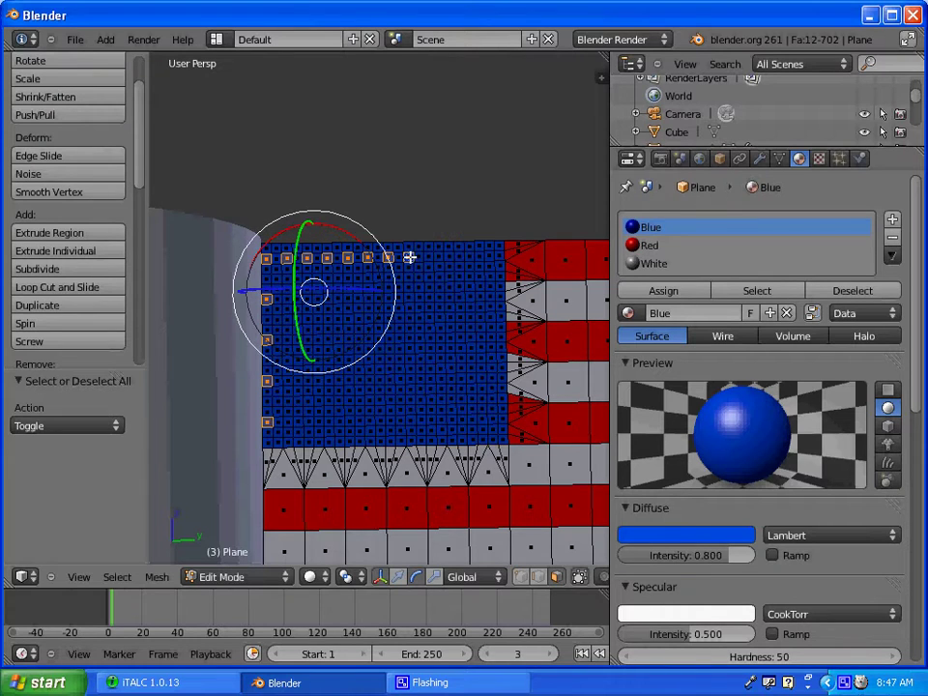
{"action": "right_click", "coordinate": [429, 257], "text": "shift"}
{"action": "right_click", "coordinate": [450, 257], "text": "shift"}
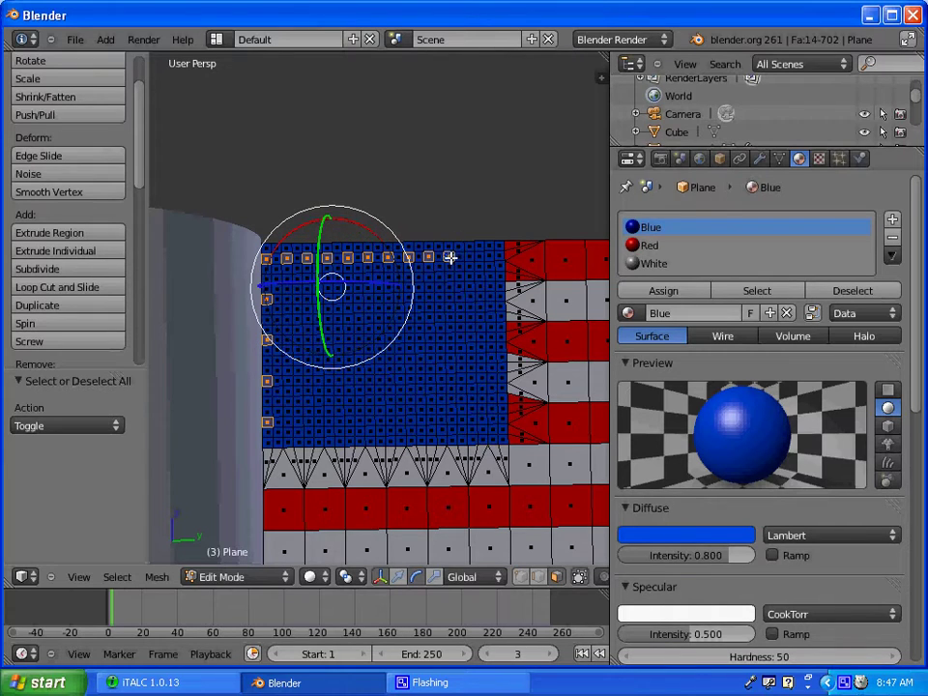
Add the second and third columns of star faces to the selection across the four lower star rows.
{"action": "right_click", "coordinate": [287, 299], "text": "shift"}
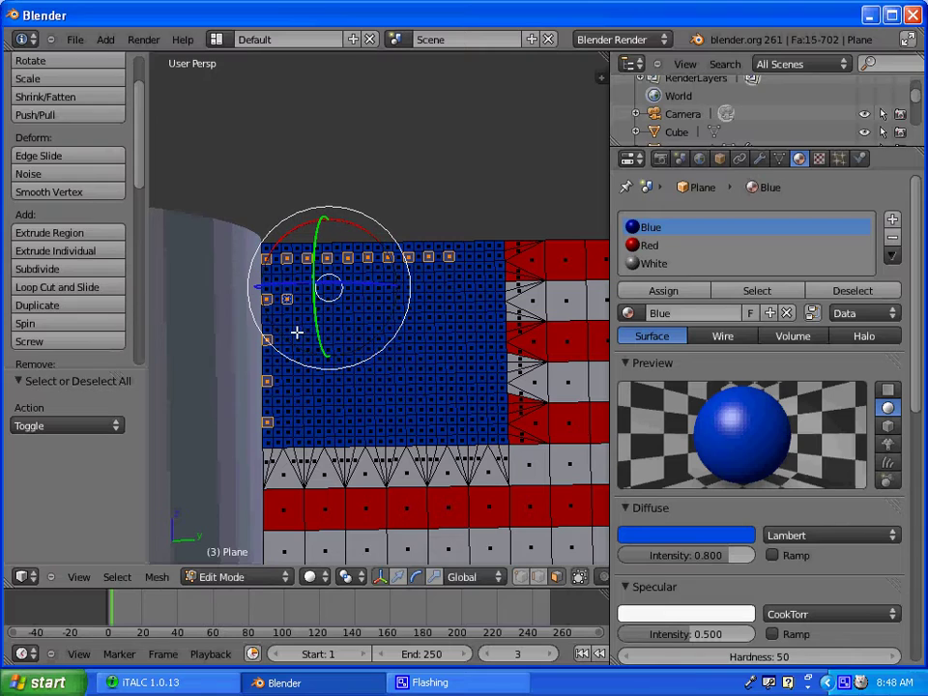
{"action": "right_click", "coordinate": [288, 340], "text": "shift"}
{"action": "right_click", "coordinate": [288, 383], "text": "shift"}
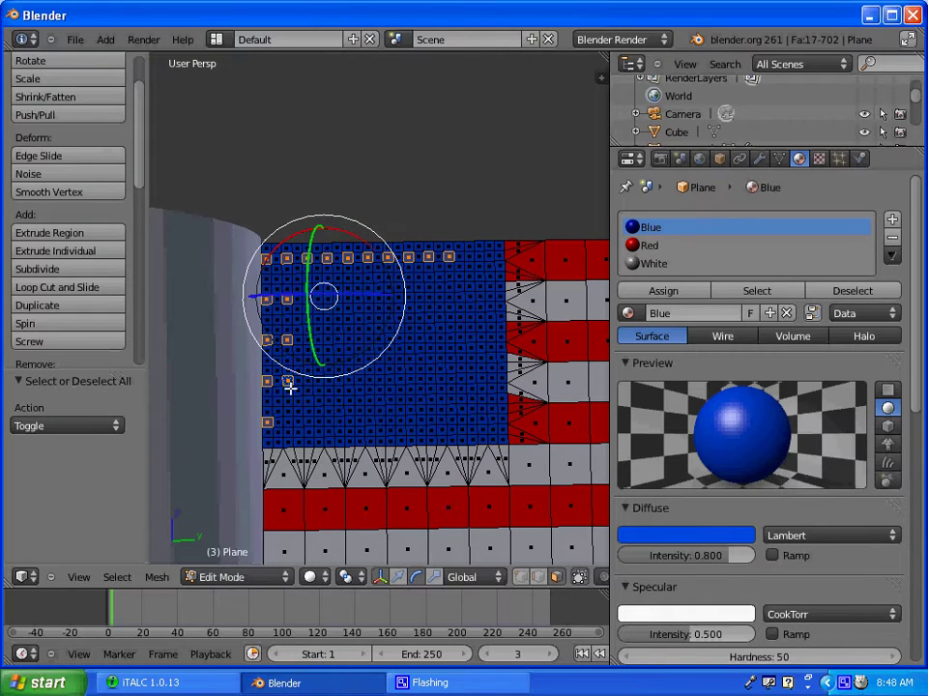
{"action": "right_click", "coordinate": [288, 422], "text": "shift"}
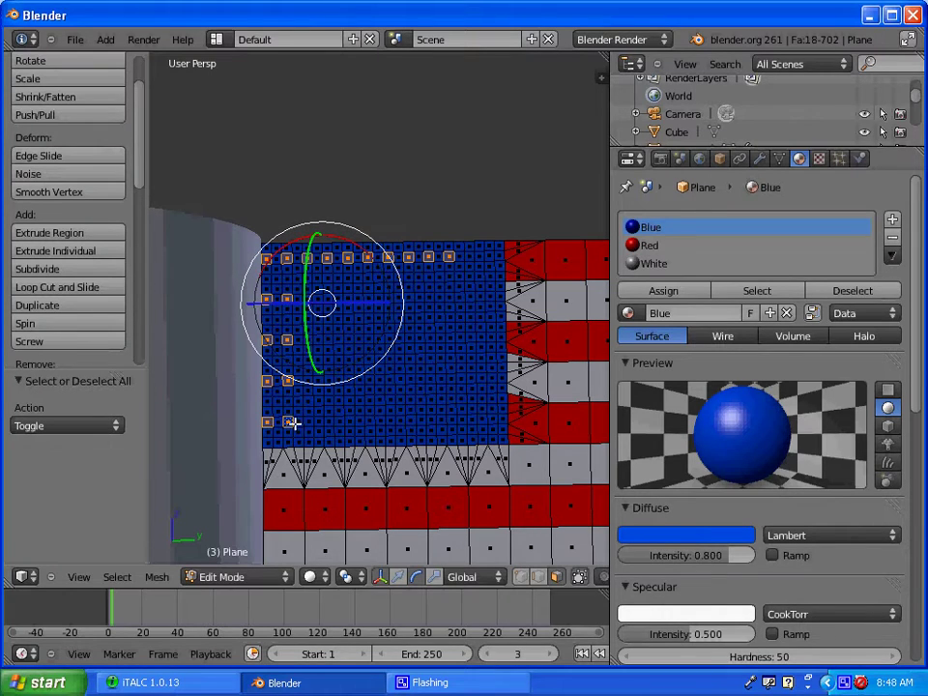
{"action": "right_click", "coordinate": [308, 300], "text": "shift"}
{"action": "right_click", "coordinate": [309, 341], "text": "shift"}
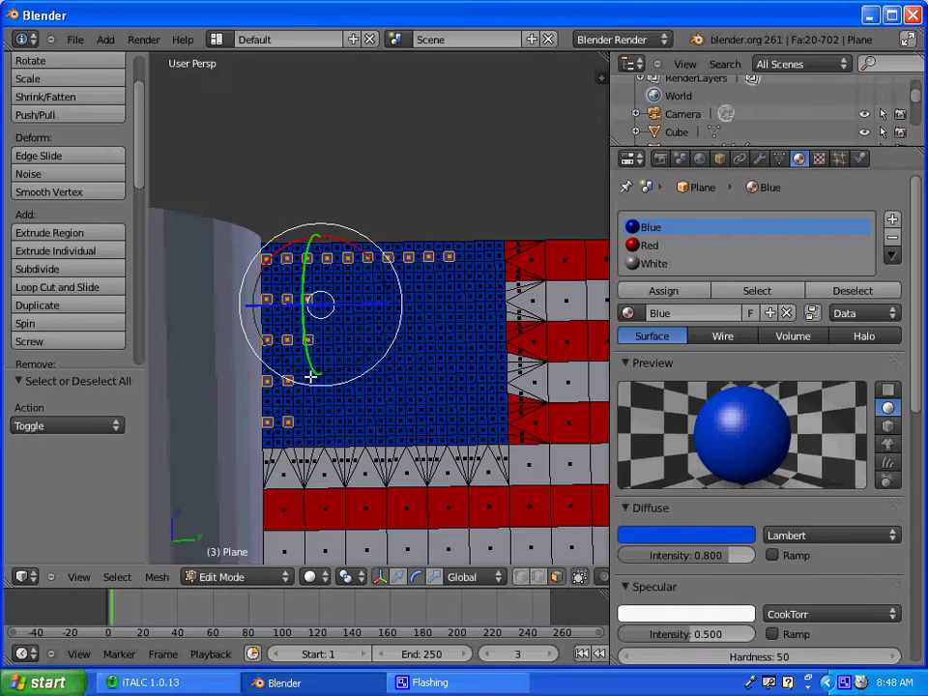
{"action": "right_click", "coordinate": [308, 382], "text": "shift"}
{"action": "right_click", "coordinate": [310, 422], "text": "shift"}
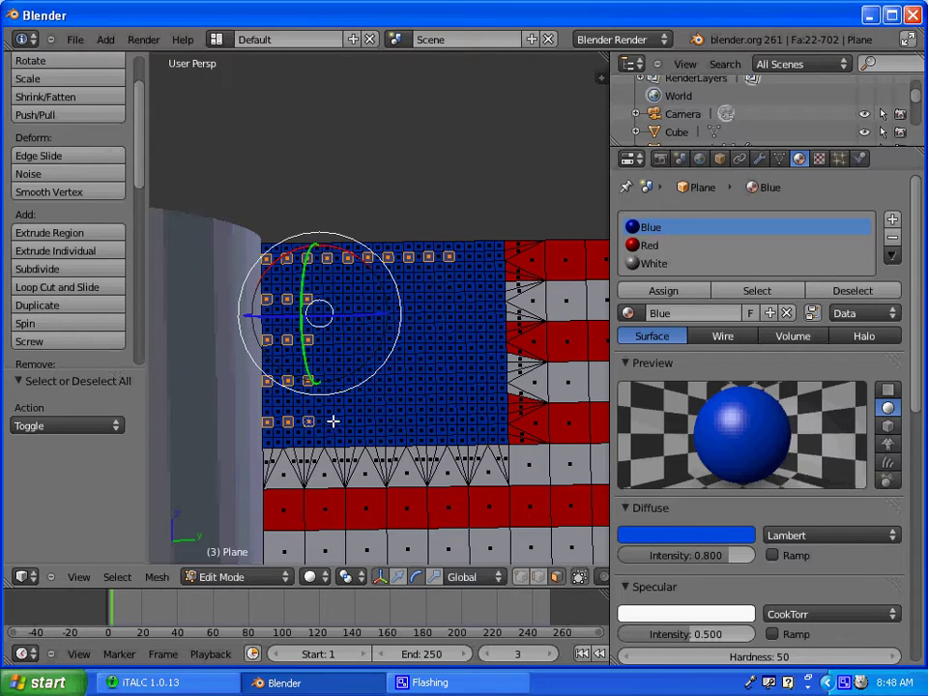
Add the fourth and fifth columns of star faces to the selection across the four lower star rows.
{"action": "right_click", "coordinate": [331, 422], "text": "shift"}
{"action": "right_click", "coordinate": [329, 382], "text": "shift"}
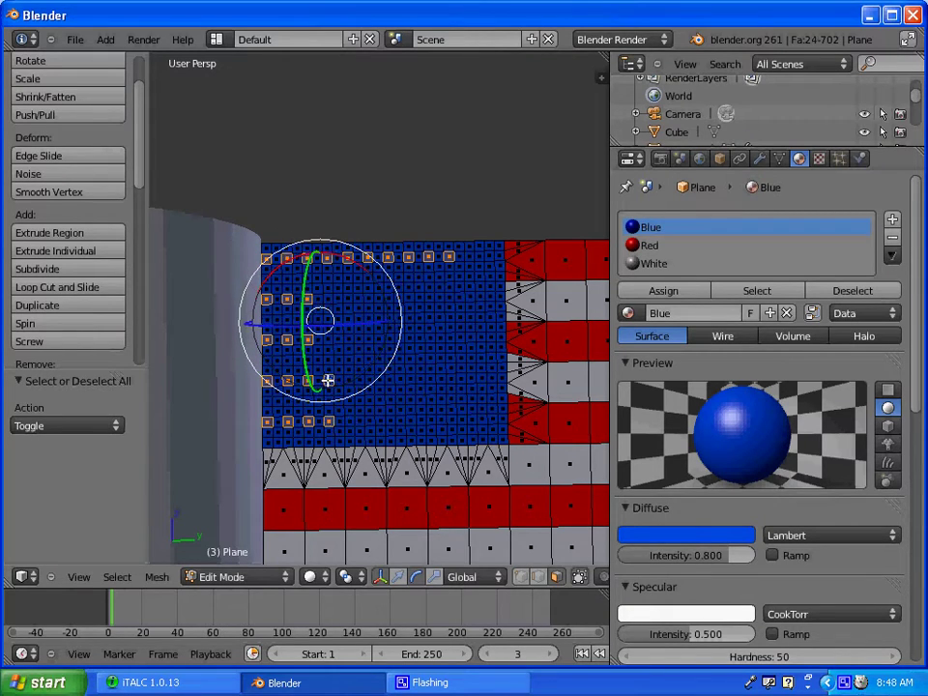
{"action": "right_click", "coordinate": [328, 336], "text": "shift"}
{"action": "right_click", "coordinate": [330, 300], "text": "shift"}
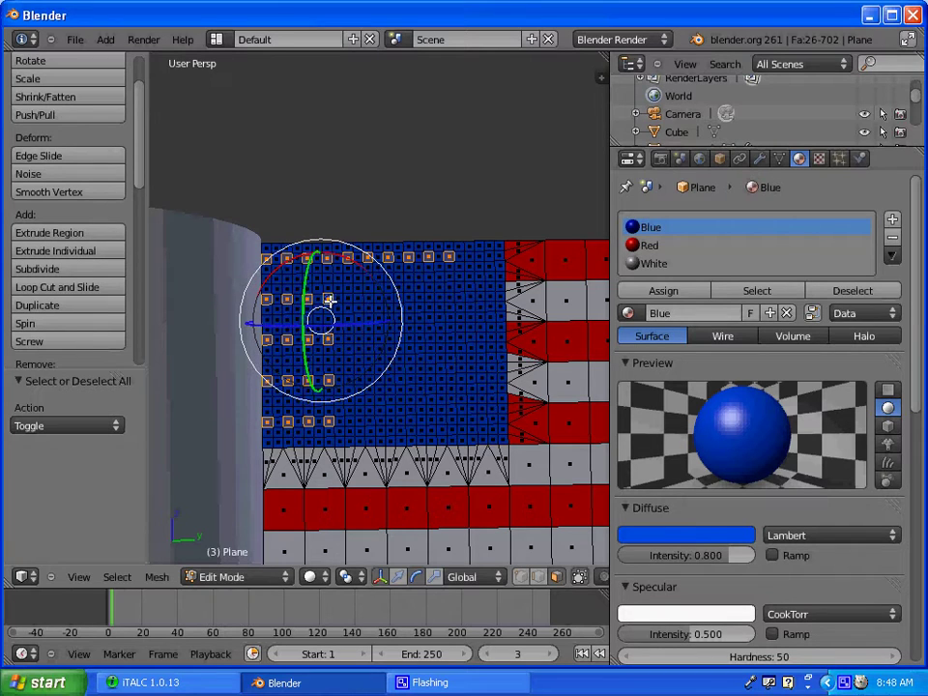
{"action": "right_click", "coordinate": [349, 299], "text": "shift"}
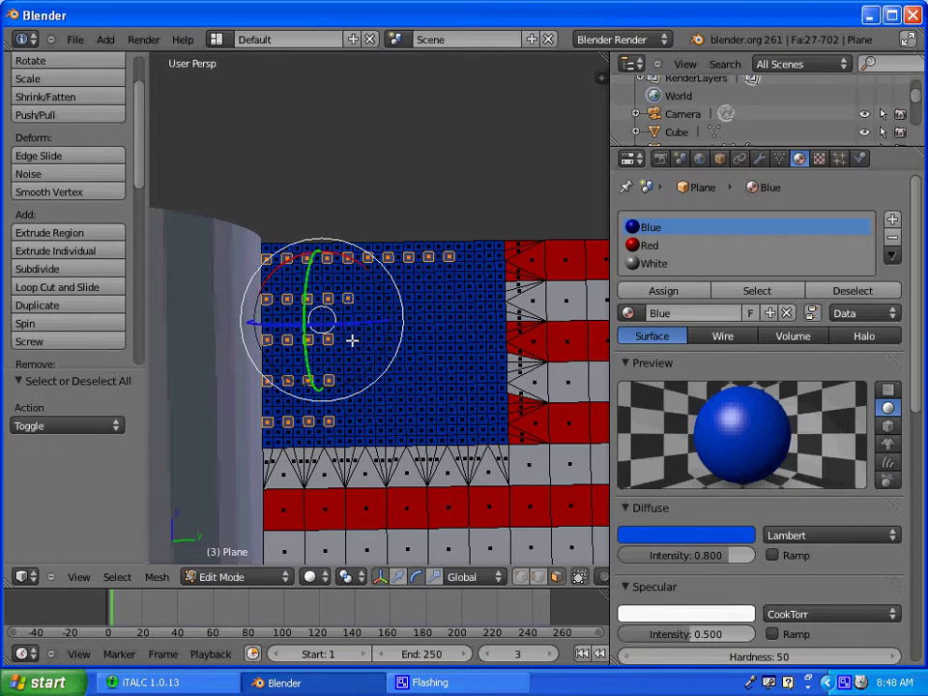
{"action": "right_click", "coordinate": [350, 339], "text": "shift"}
{"action": "right_click", "coordinate": [348, 379], "text": "shift"}
{"action": "right_click", "coordinate": [350, 422], "text": "shift"}
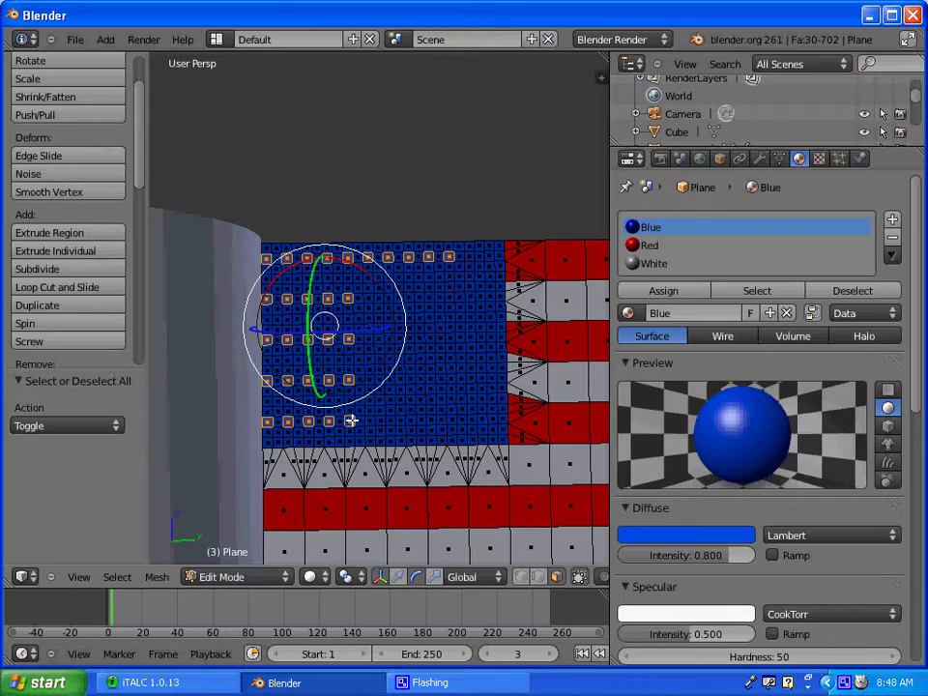
Add the sixth to eighth star faces of the lowest row and the tenth star column across the four lower rows to the selection.
{"action": "right_click", "coordinate": [371, 422], "text": "shift"}
{"action": "right_click", "coordinate": [391, 421], "text": "shift"}
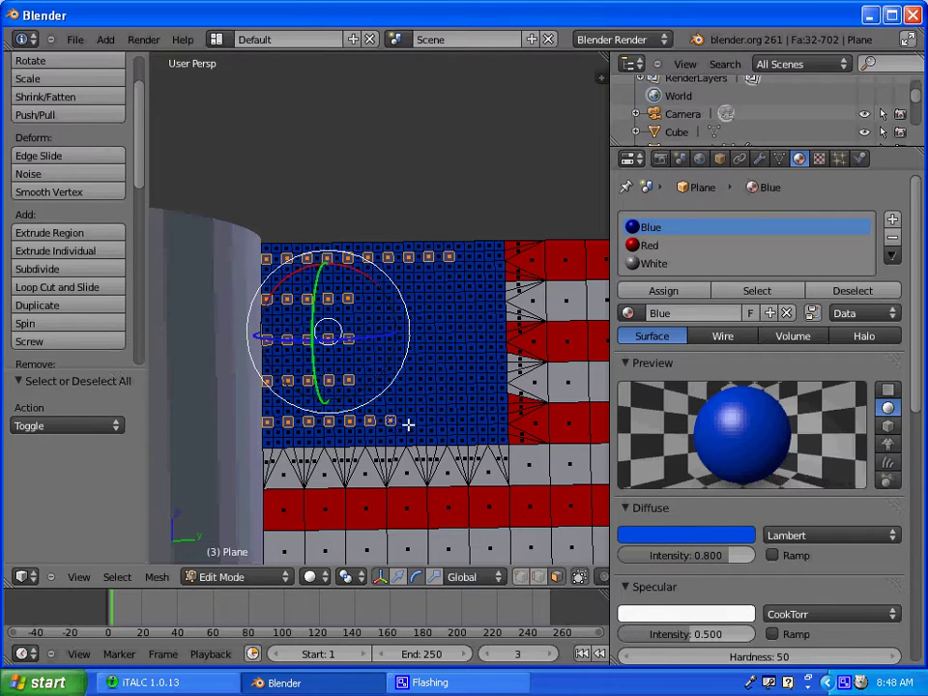
{"action": "right_click", "coordinate": [410, 420], "text": "shift"}
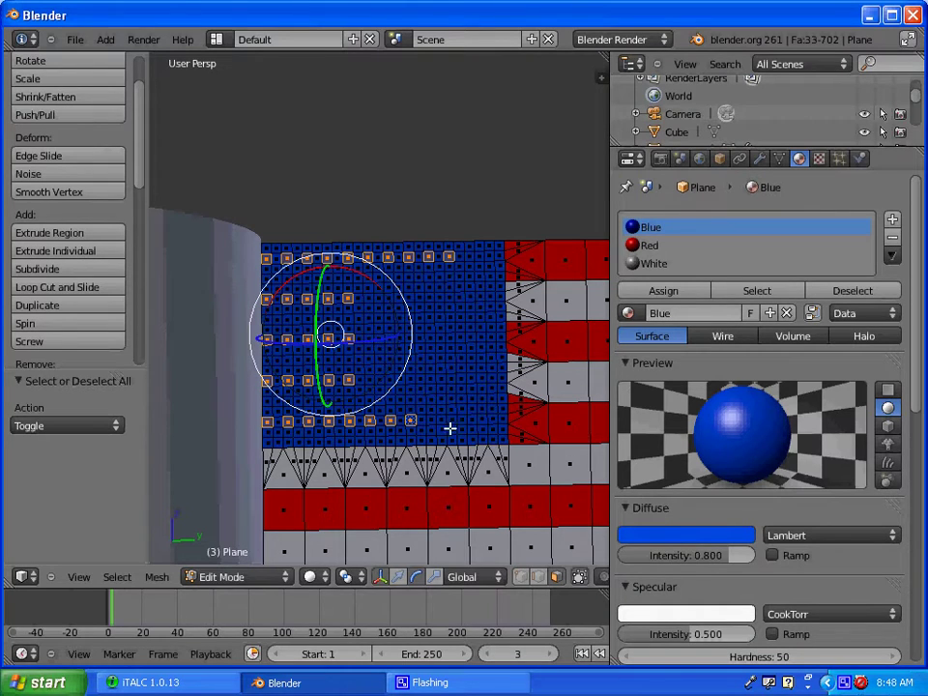
{"action": "right_click", "coordinate": [450, 297], "text": "shift"}
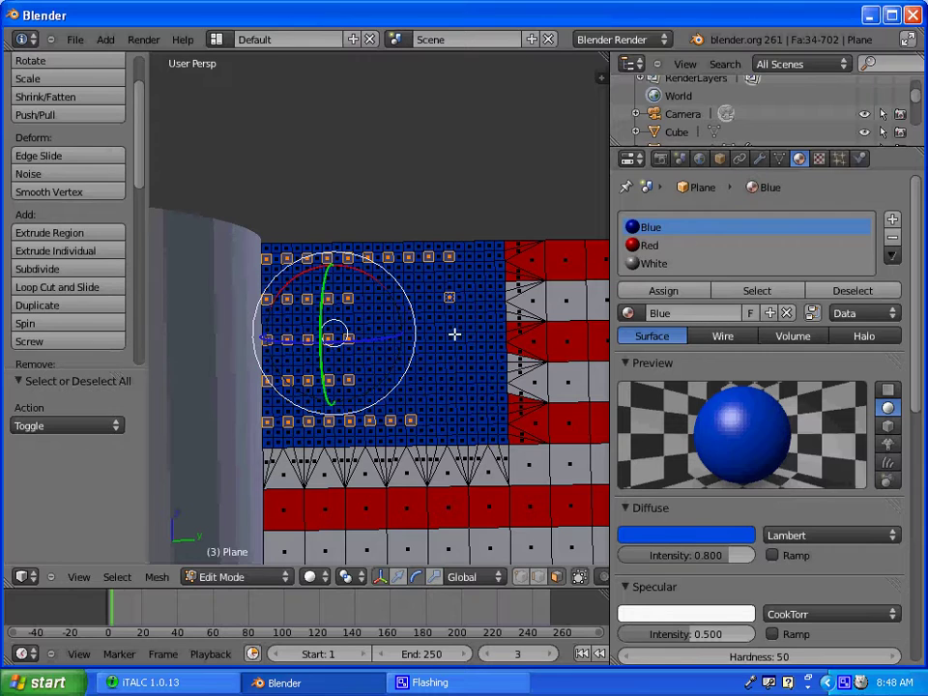
{"action": "right_click", "coordinate": [450, 337], "text": "shift"}
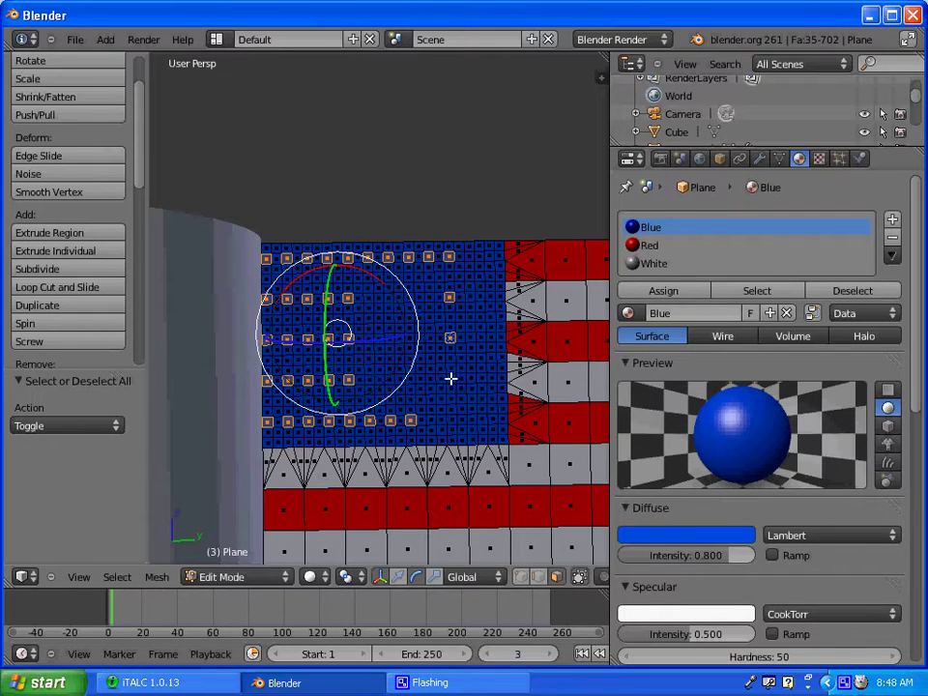
{"action": "right_click", "coordinate": [450, 378], "text": "shift"}
{"action": "right_click", "coordinate": [450, 420], "text": "shift"}
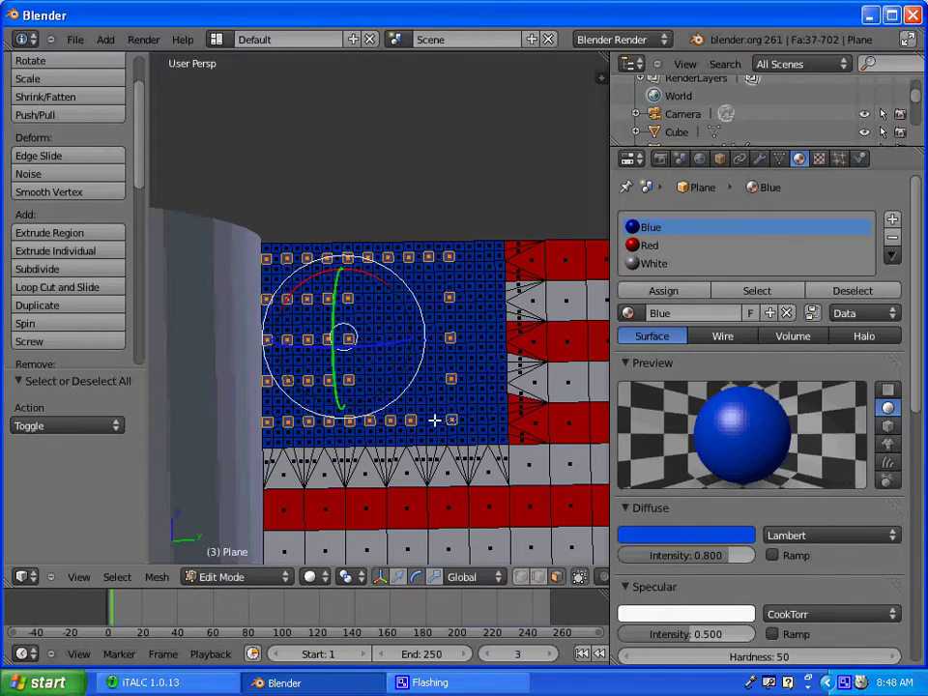
Complete the two lowest star rows by adding the ninth face of the fifth row and the sixth to ninth faces of the fourth.
{"action": "right_click", "coordinate": [430, 419], "text": "shift"}
{"action": "right_click", "coordinate": [430, 378], "text": "shift"}
{"action": "right_click", "coordinate": [411, 378], "text": "shift"}
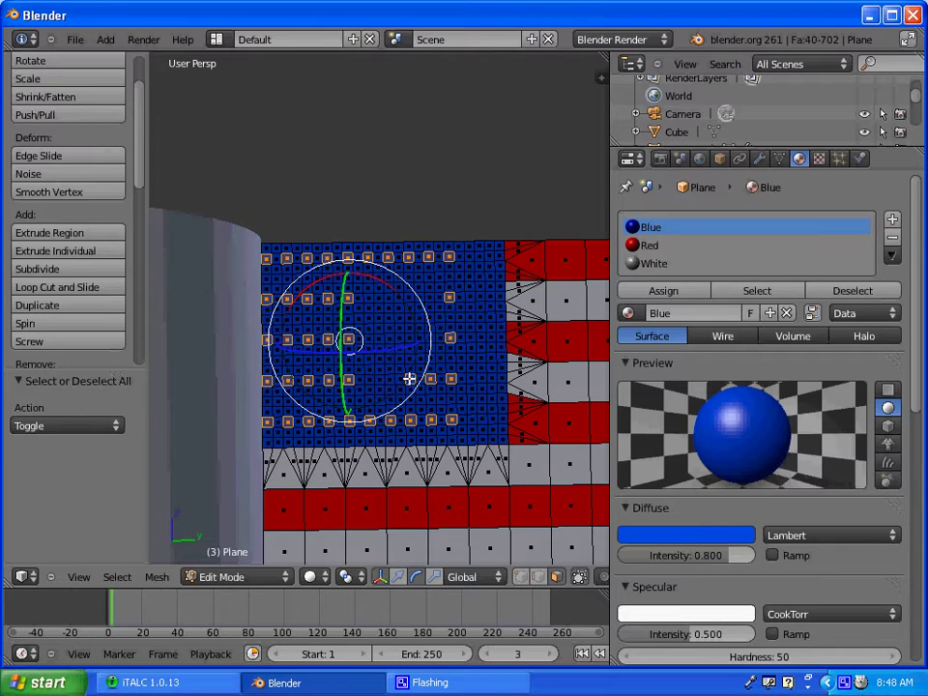
{"action": "right_click", "coordinate": [388, 378], "text": "shift"}
{"action": "right_click", "coordinate": [371, 379], "text": "shift"}
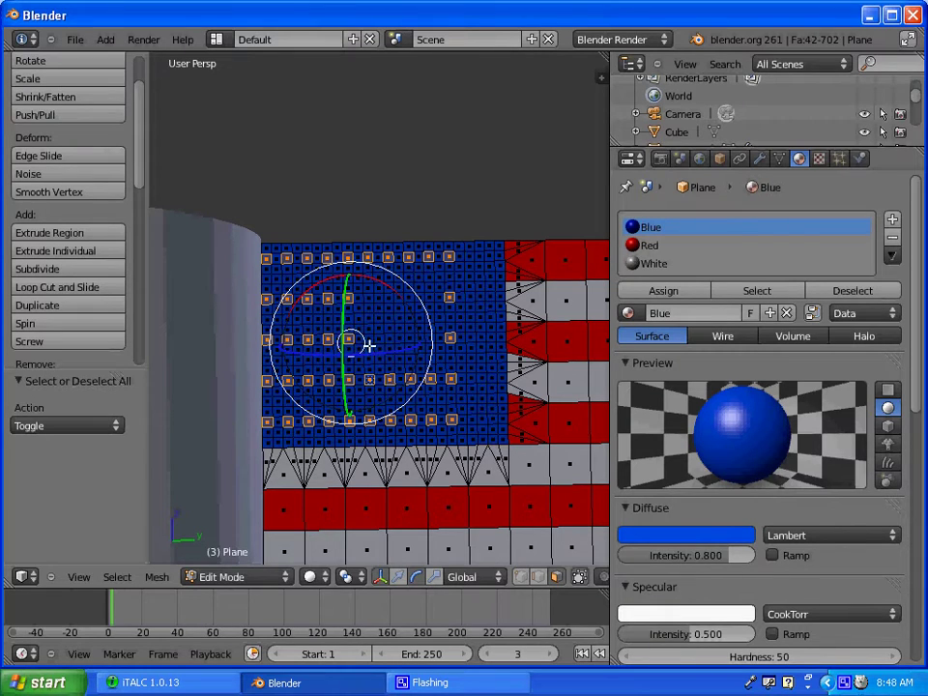
Add the sixth to ninth star faces of the second and third star rows to the selection, completing the star grid.
{"action": "right_click", "coordinate": [369, 339], "text": "shift"}
{"action": "right_click", "coordinate": [369, 298], "text": "shift"}
{"action": "right_click", "coordinate": [389, 298], "text": "shift"}
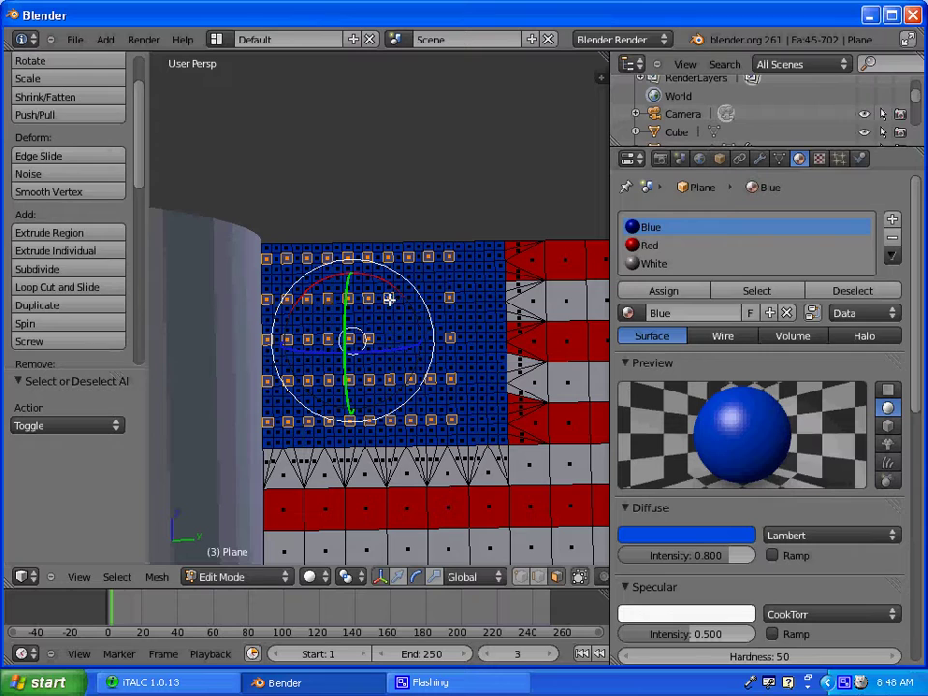
{"action": "right_click", "coordinate": [390, 339], "text": "shift"}
{"action": "right_click", "coordinate": [409, 338], "text": "shift"}
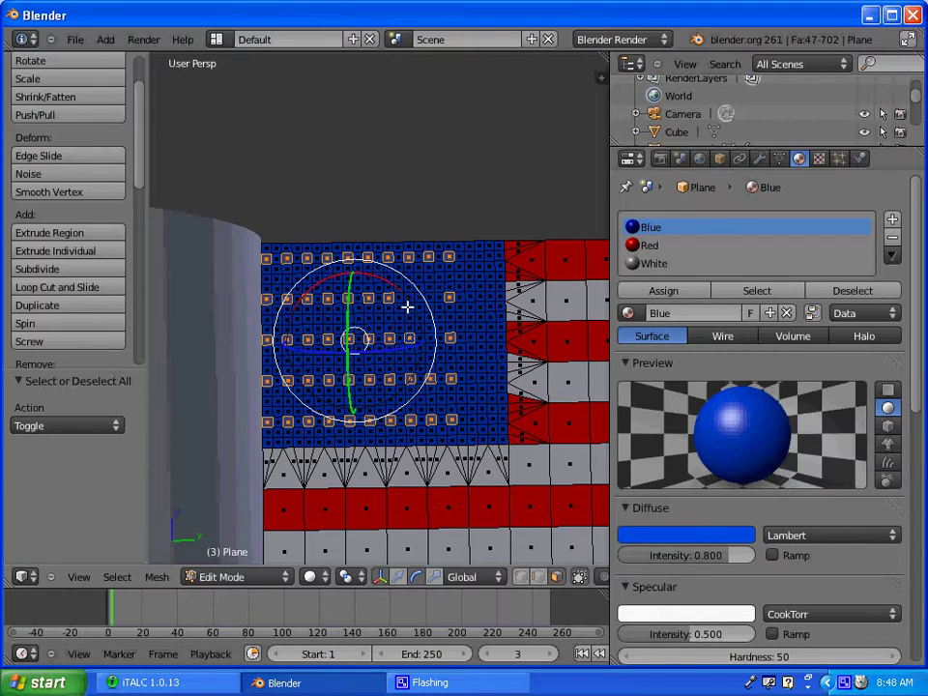
{"action": "right_click", "coordinate": [410, 299], "text": "shift"}
{"action": "right_click", "coordinate": [432, 338], "text": "shift"}
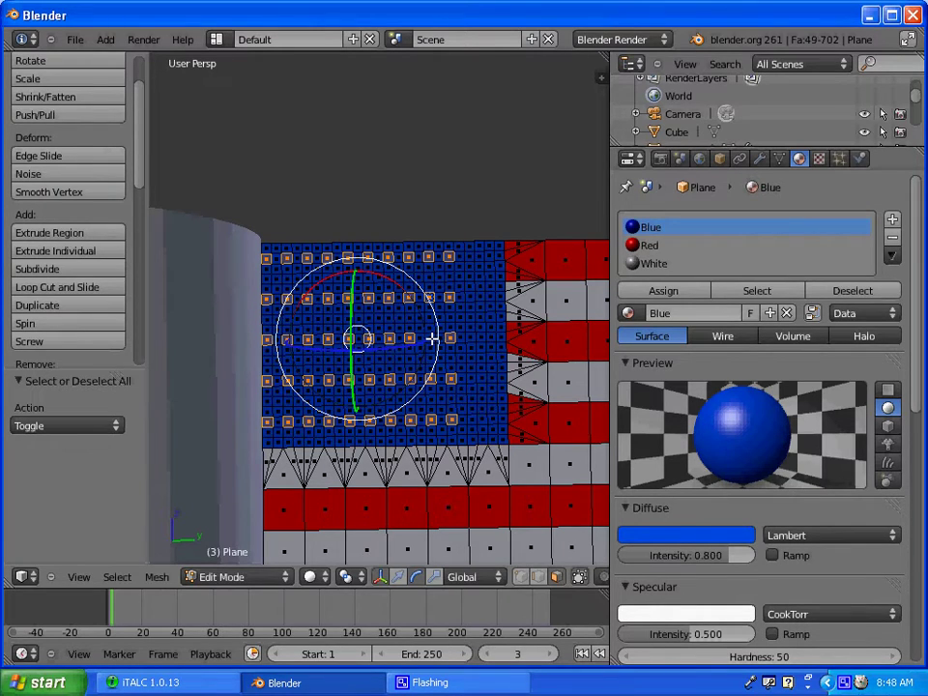
{"action": "right_click", "coordinate": [448, 379], "text": "shift"}
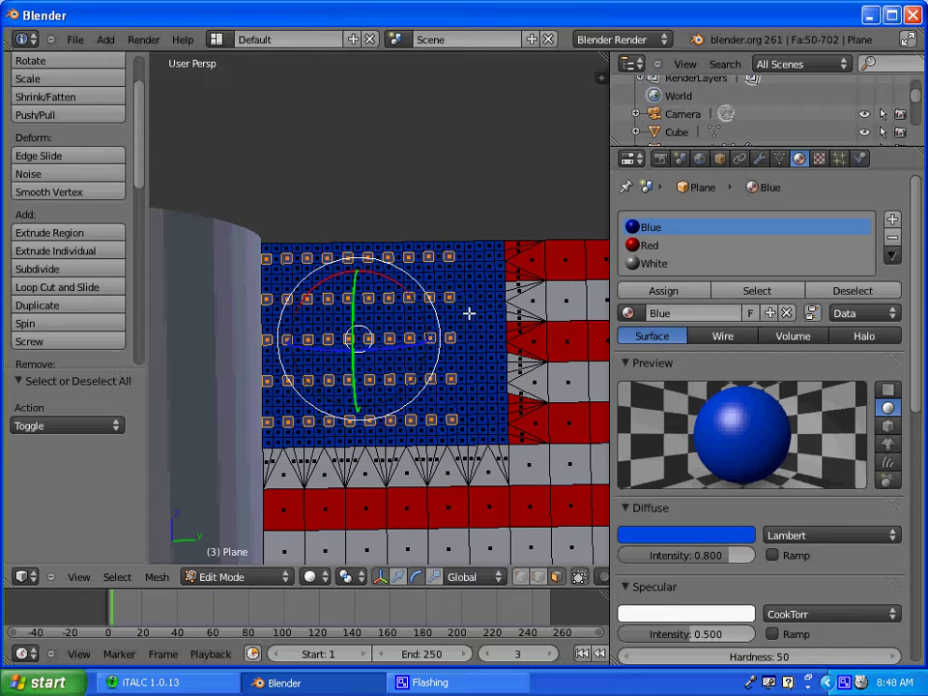
Assign the White material to all the selected star faces in the blue field.
{"action": "left_click", "coordinate": [648, 264]}
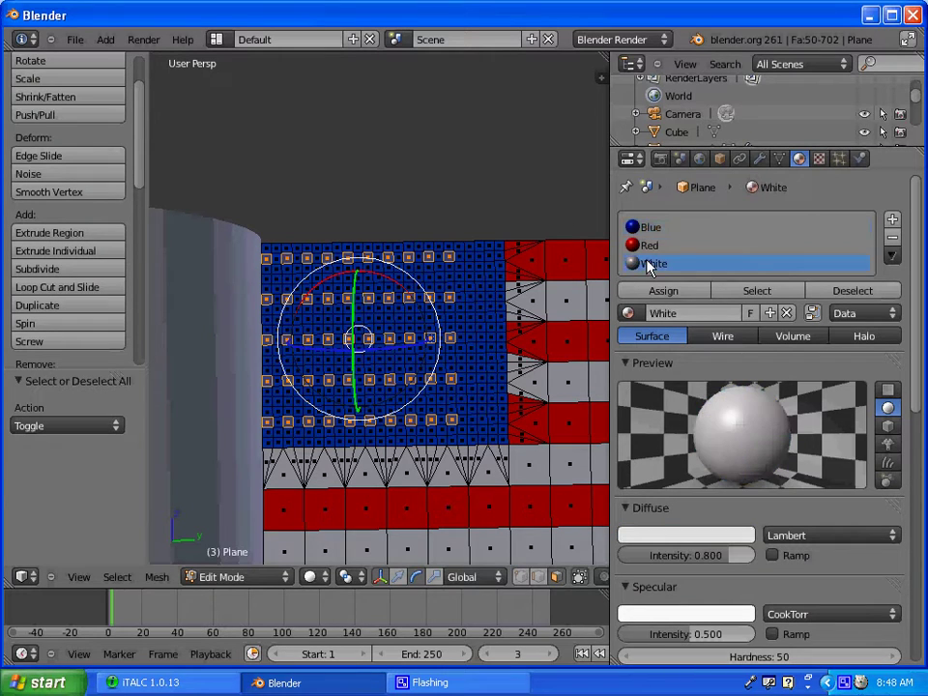
{"action": "left_click", "coordinate": [667, 290]}
{"action": "scroll", "coordinate": [524, 271], "scroll_direction": "down", "scroll_amount": 5}
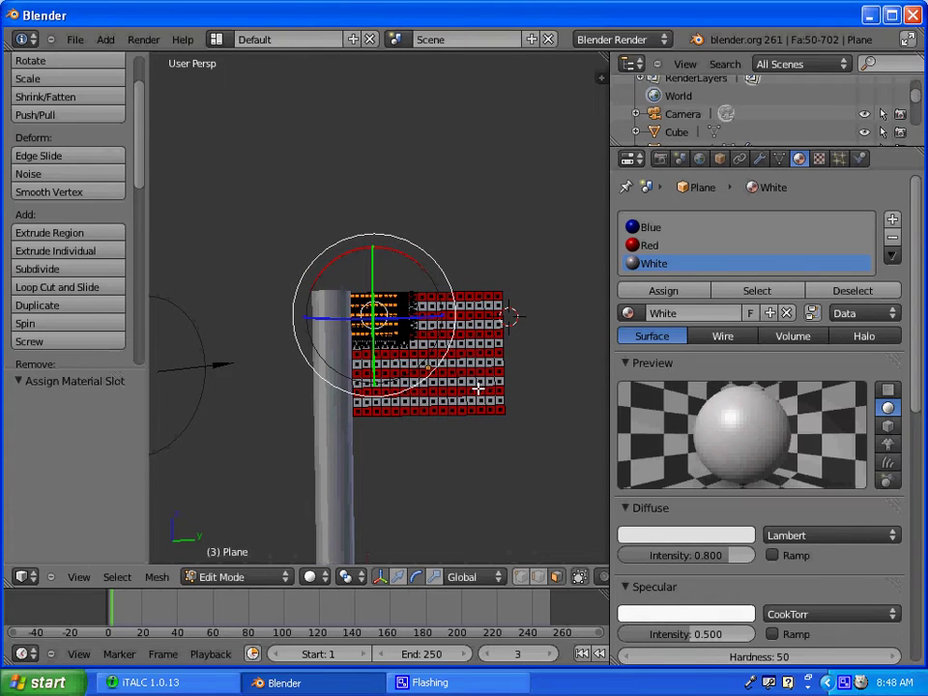
{"action": "scroll", "coordinate": [446, 388], "scroll_direction": "up", "scroll_amount": 3}
{"action": "scroll", "coordinate": [443, 387], "scroll_direction": "up", "scroll_amount": 1}
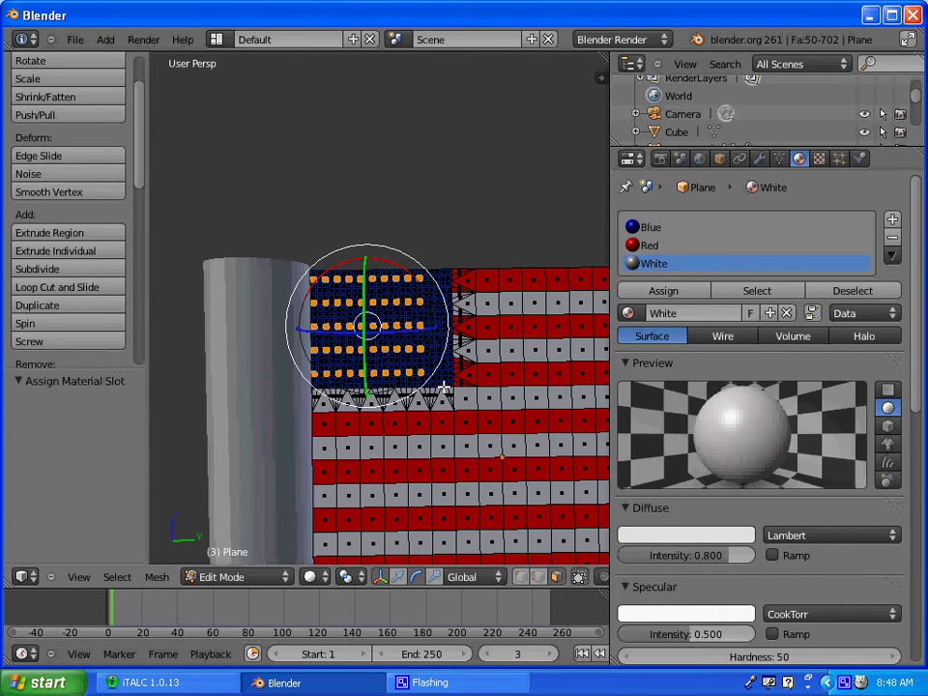
{"action": "scroll", "coordinate": [444, 387], "scroll_direction": "up", "scroll_amount": 2}
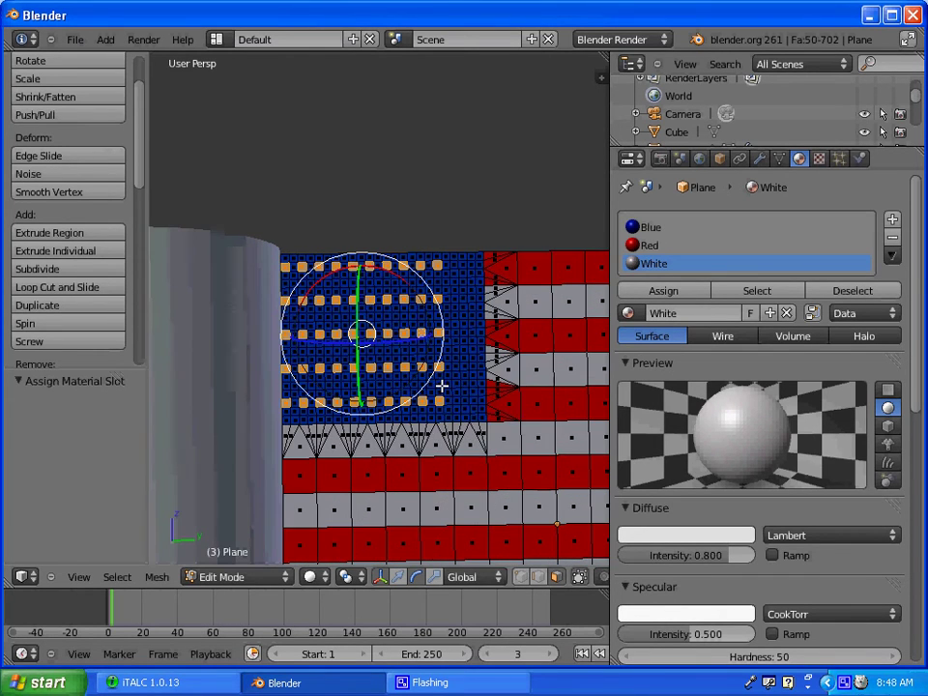
Select the five white star faces in the column beside the pole and assign them the Blue material.
{"action": "right_click", "coordinate": [287, 403]}
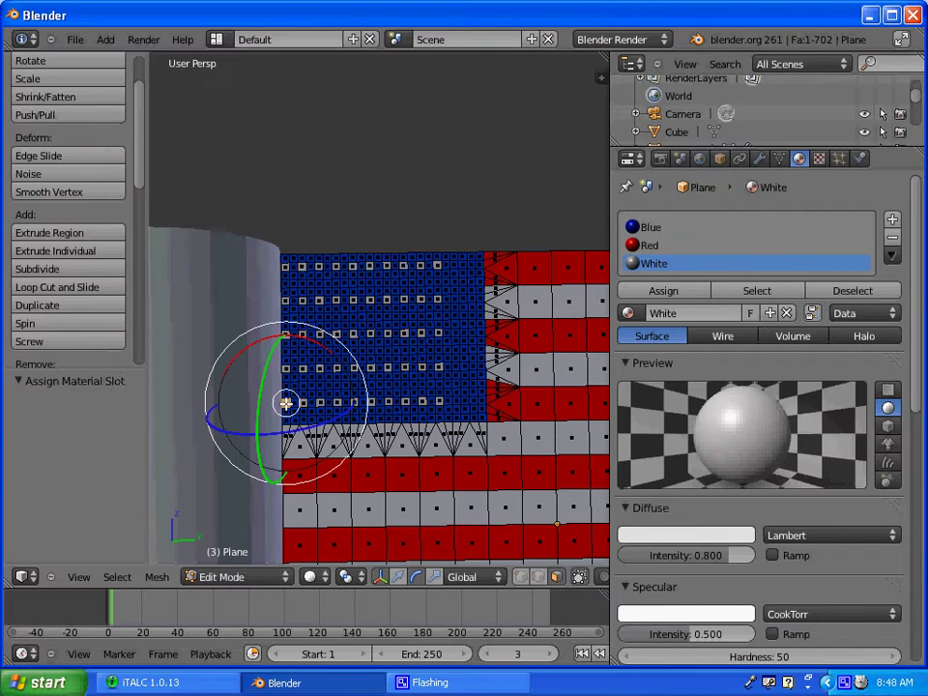
{"action": "right_click", "coordinate": [288, 369], "text": "shift"}
{"action": "right_click", "coordinate": [291, 332], "text": "shift"}
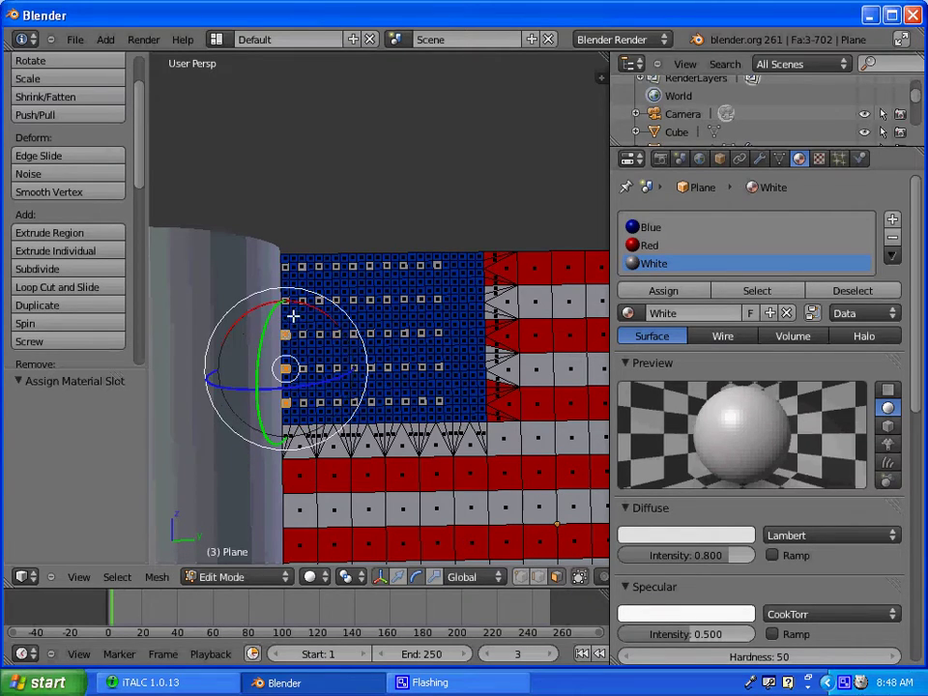
{"action": "right_click", "coordinate": [284, 302], "text": "shift"}
{"action": "right_click", "coordinate": [284, 267], "text": "shift"}
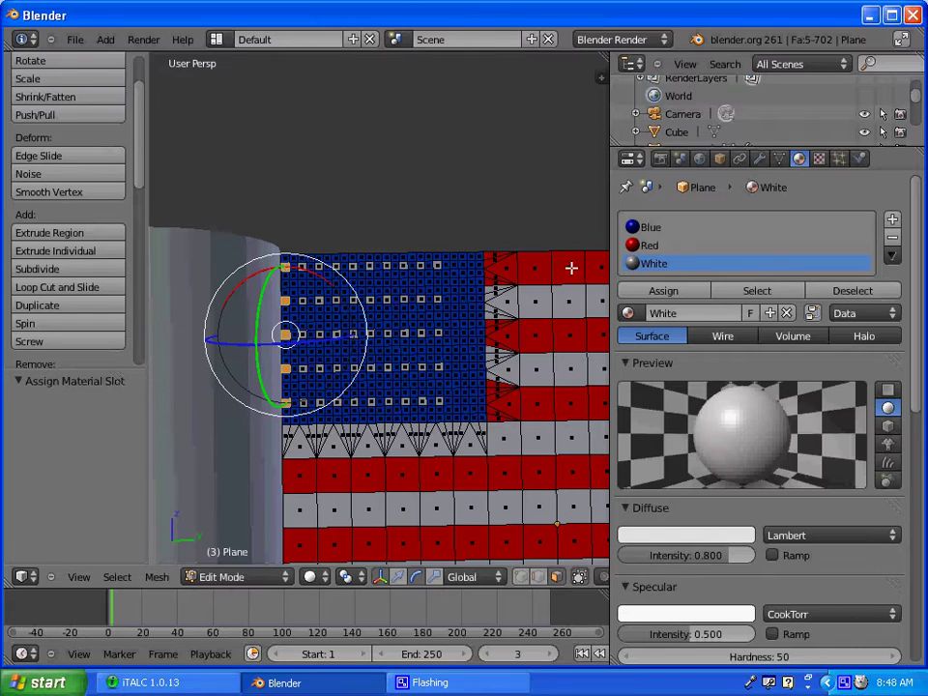
{"action": "left_click", "coordinate": [638, 228]}
{"action": "left_click", "coordinate": [663, 290]}
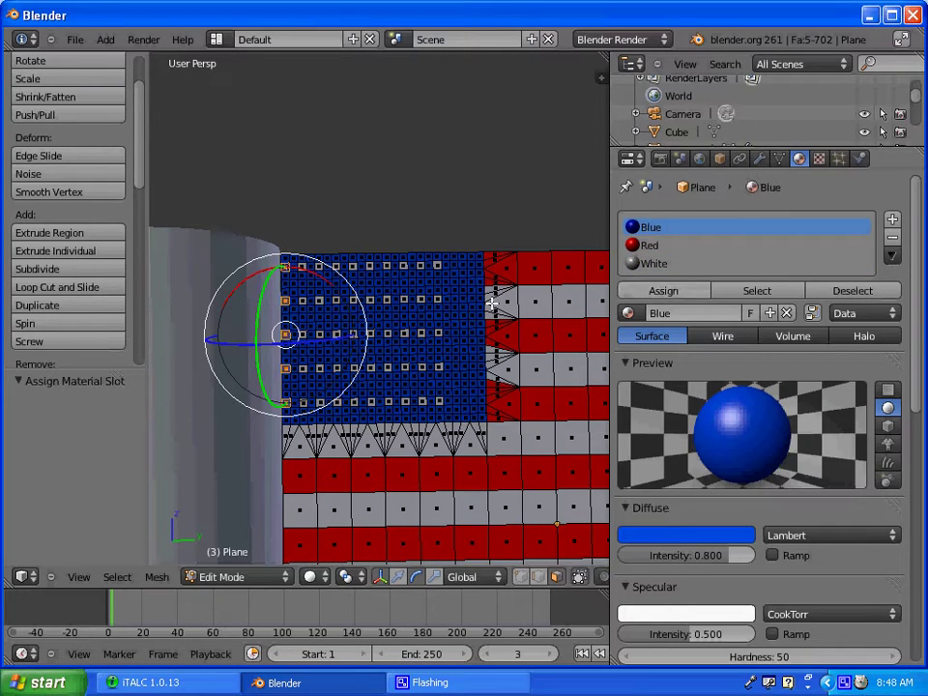
Select five blue faces, one per star row, as a new column after the last star column and assign them the White material.
{"action": "right_click", "coordinate": [454, 264]}
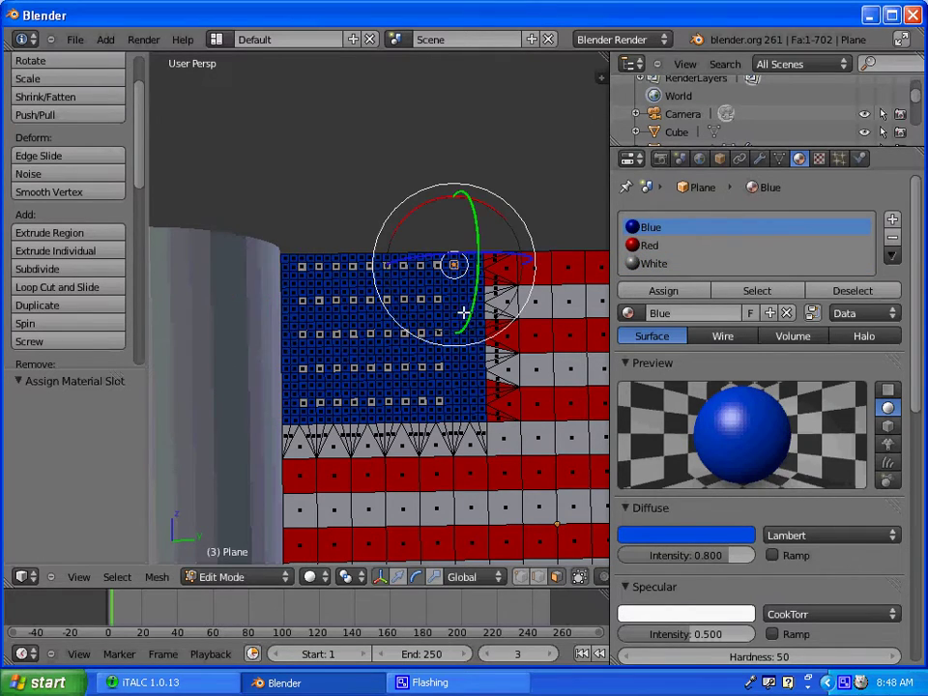
{"action": "right_click", "coordinate": [455, 298], "text": "shift"}
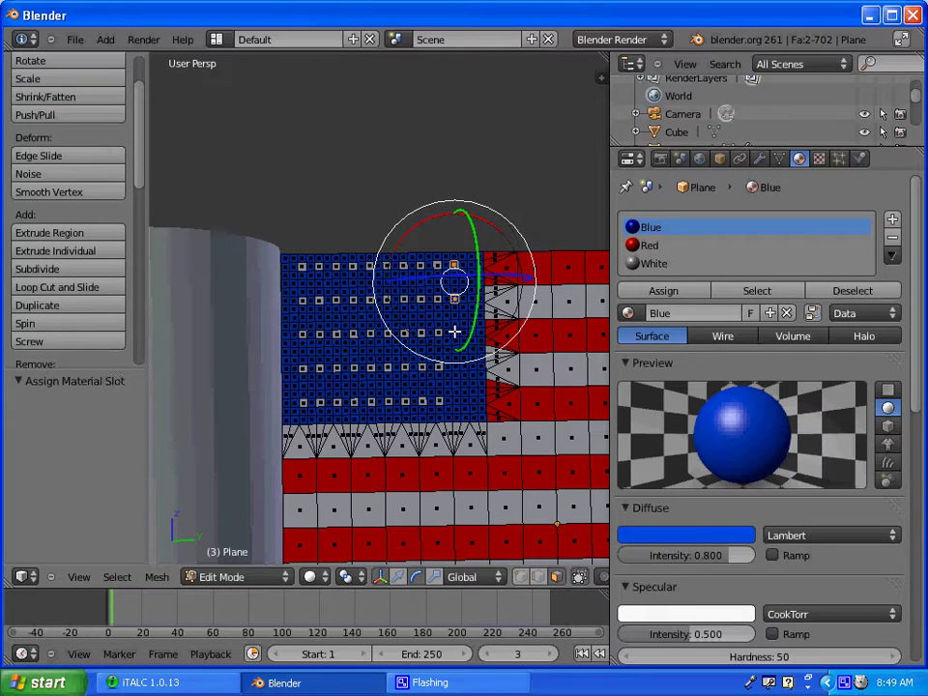
{"action": "right_click", "coordinate": [454, 333], "text": "shift"}
{"action": "right_click", "coordinate": [455, 366], "text": "shift"}
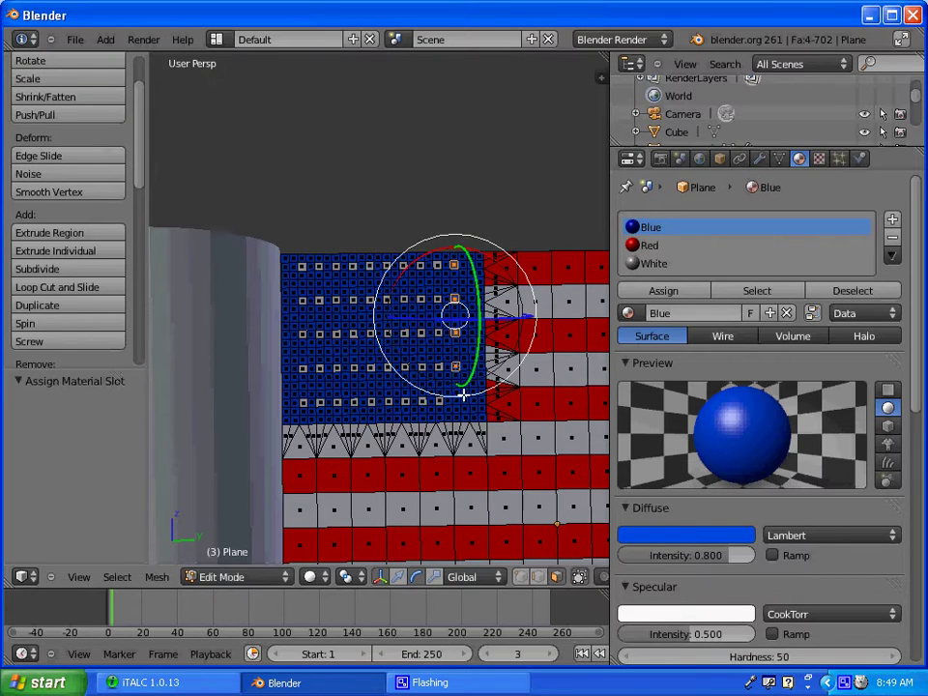
{"action": "right_click", "coordinate": [457, 398], "text": "shift"}
{"action": "left_click", "coordinate": [647, 263]}
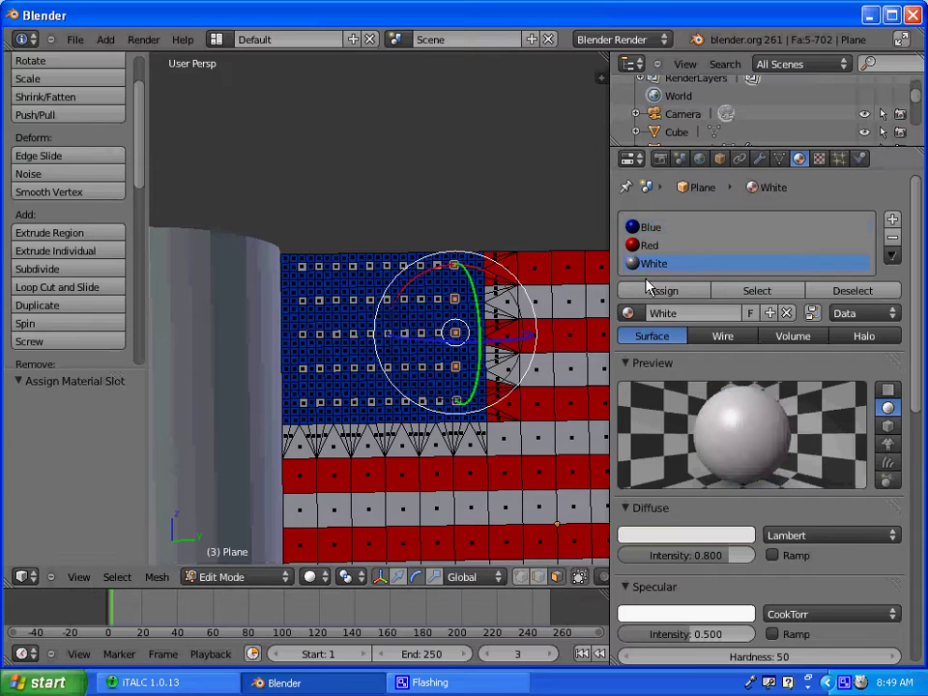
{"action": "scroll", "coordinate": [554, 359], "scroll_direction": "down", "scroll_amount": 3}
{"action": "scroll", "coordinate": [542, 362], "scroll_direction": "up", "scroll_amount": 2}
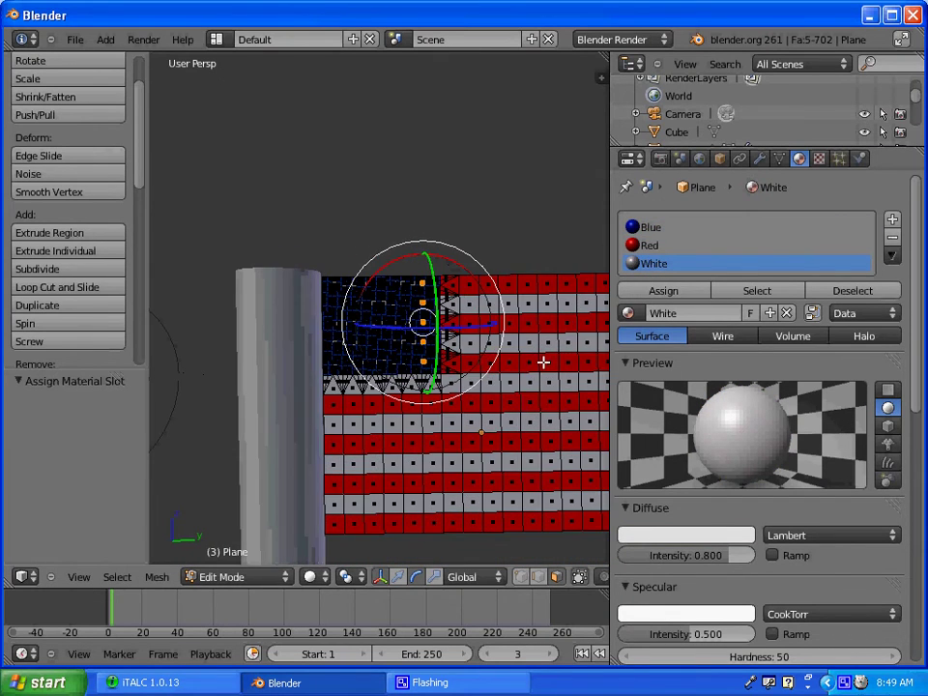
{"action": "scroll", "coordinate": [500, 428], "scroll_direction": "down", "scroll_amount": 2}
Switch the flag mesh from Edit Mode to Object Mode.
{"action": "left_click", "coordinate": [250, 577]}
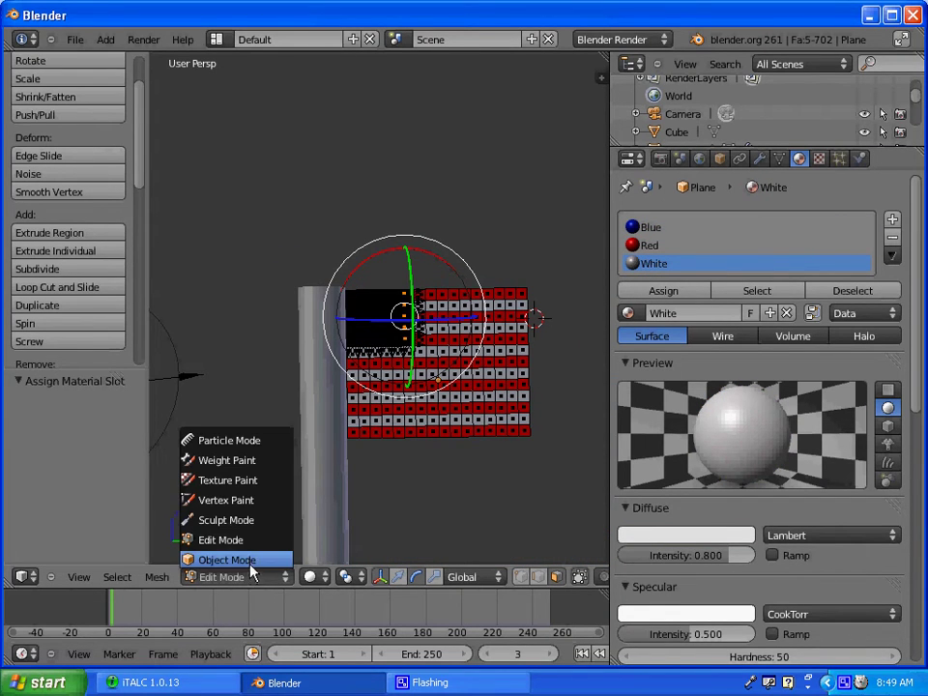
{"action": "left_click", "coordinate": [250, 560]}
{"action": "scroll", "coordinate": [439, 422], "scroll_direction": "down", "scroll_amount": 4}
{"action": "scroll", "coordinate": [439, 444], "scroll_direction": "down", "scroll_amount": 3}
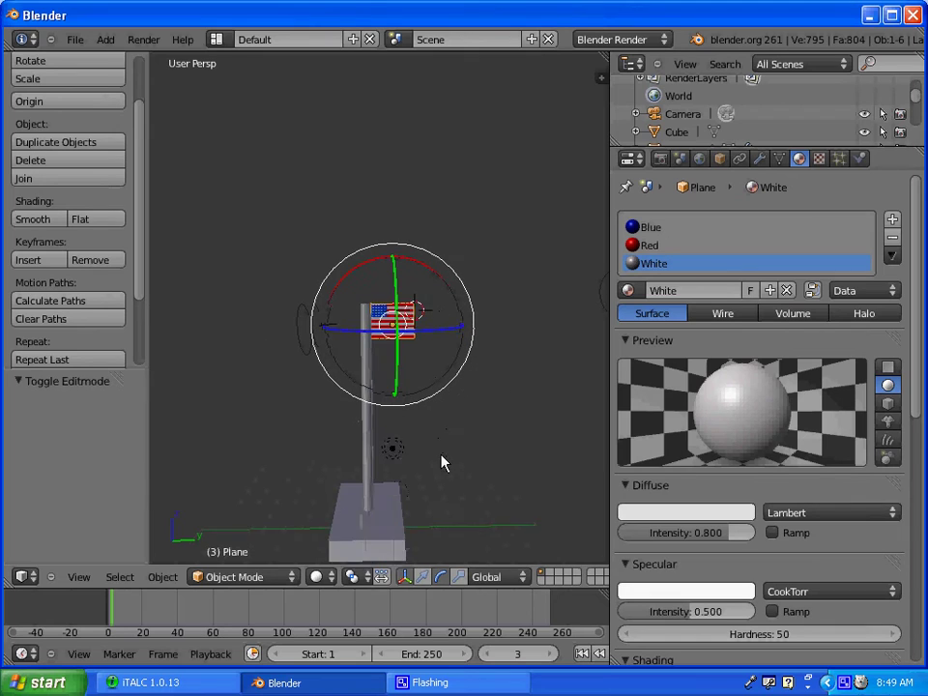
Play the cloth animation to watch the coloured flag move, and stop the playback.
{"action": "key", "text": "alt+a"}
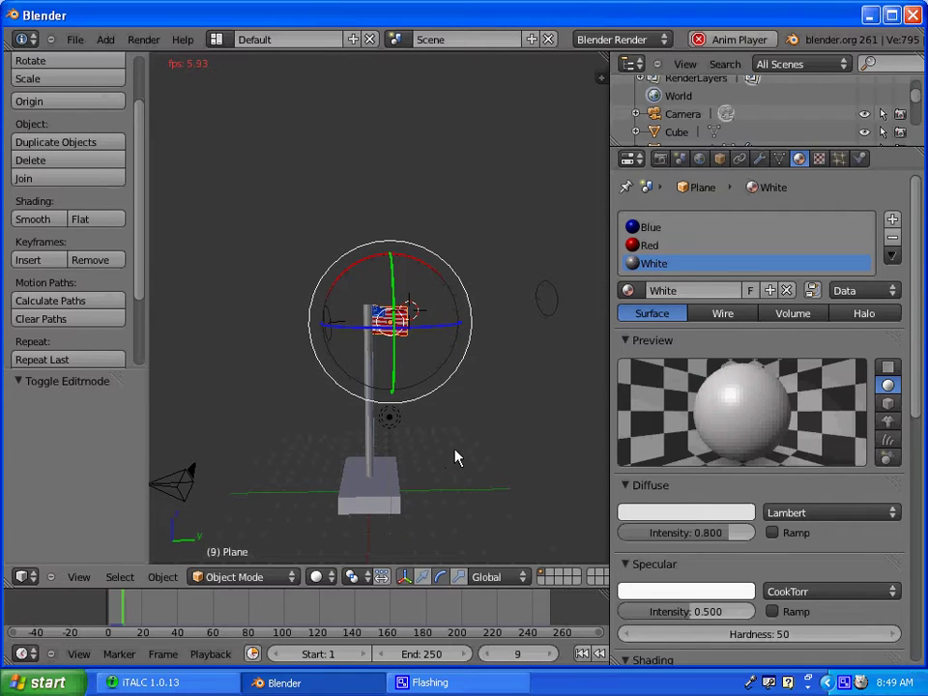
{"action": "scroll", "coordinate": [455, 450], "scroll_direction": "up", "scroll_amount": 2}
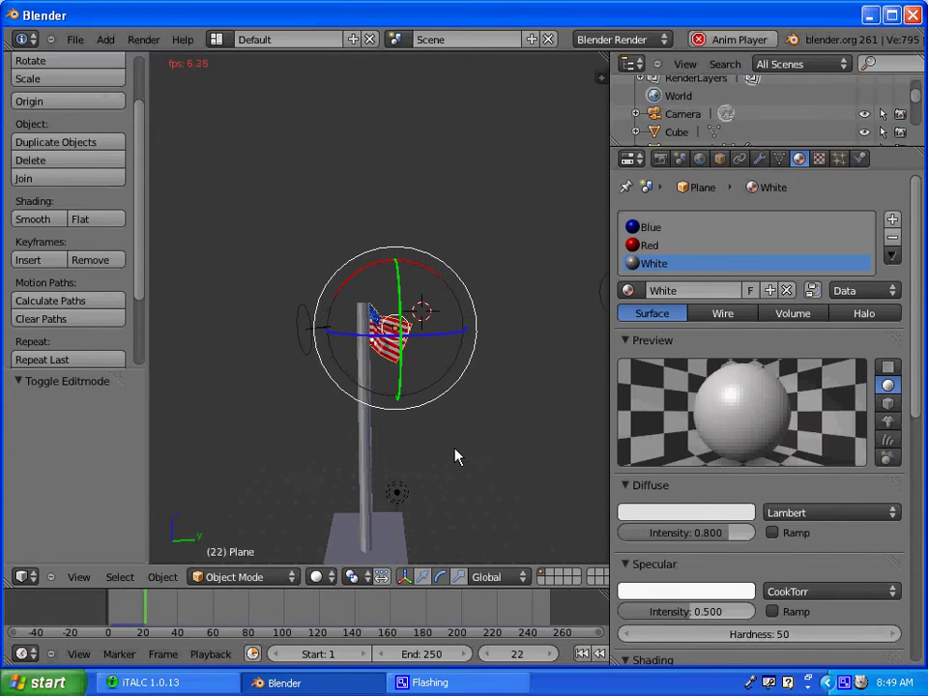
{"action": "scroll", "coordinate": [455, 456], "scroll_direction": "down", "scroll_amount": 2}
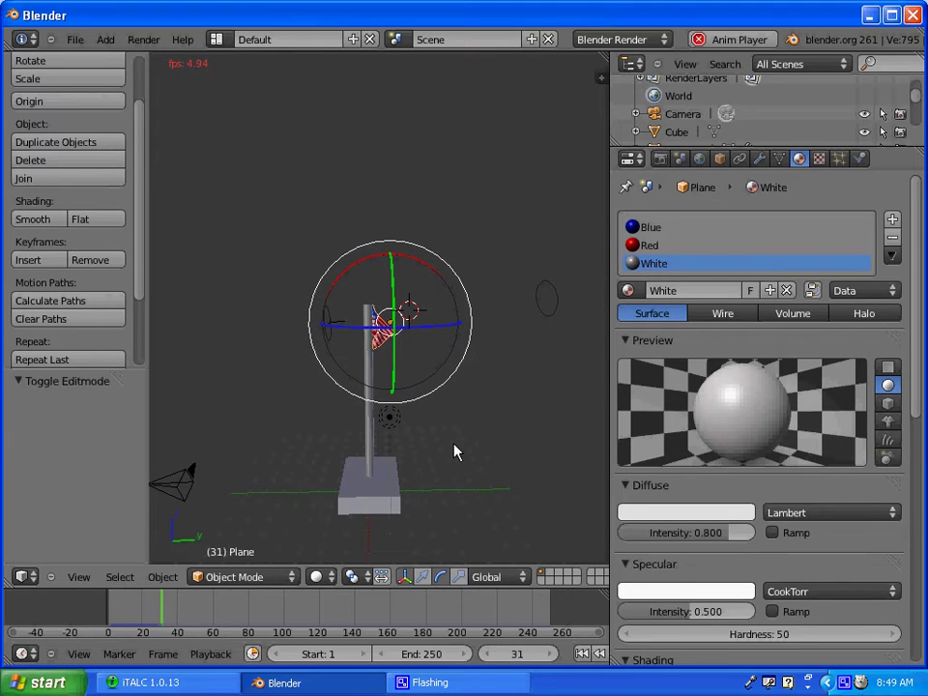
{"action": "key", "text": "Escape"}
Select the camera, look through it and raise it about 4.4 units along the global Z axis.
{"action": "scroll", "coordinate": [449, 446], "scroll_direction": "down", "scroll_amount": 3}
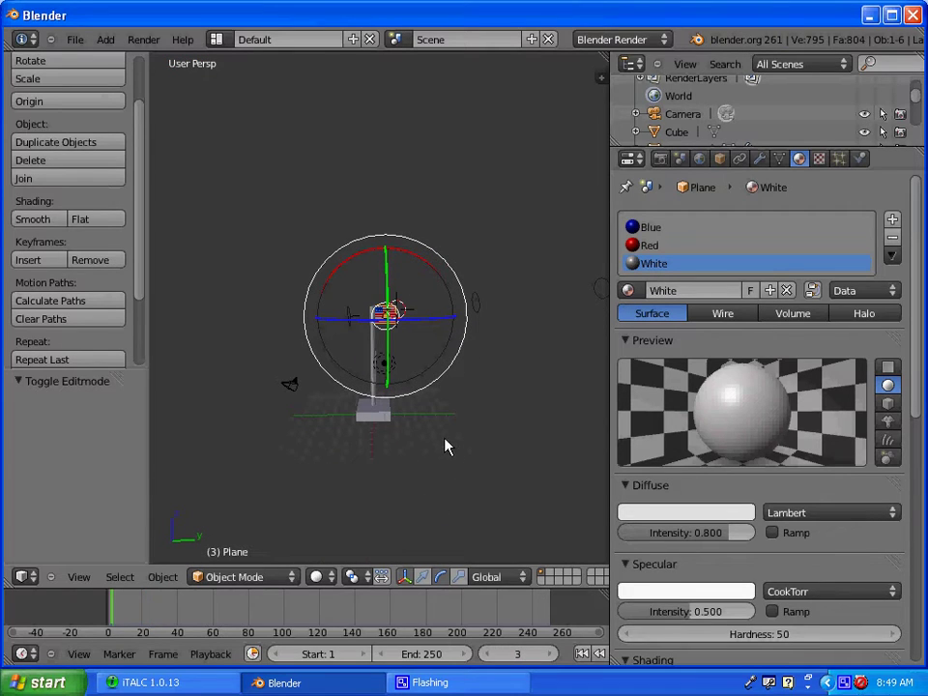
{"action": "right_click", "coordinate": [286, 387]}
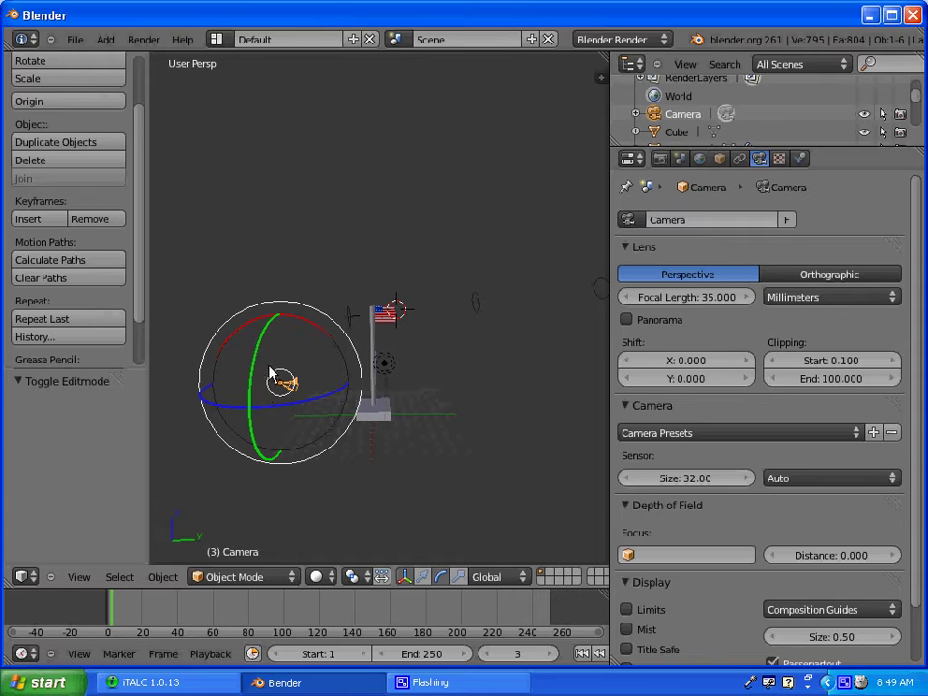
{"action": "key", "text": "KP_0"}
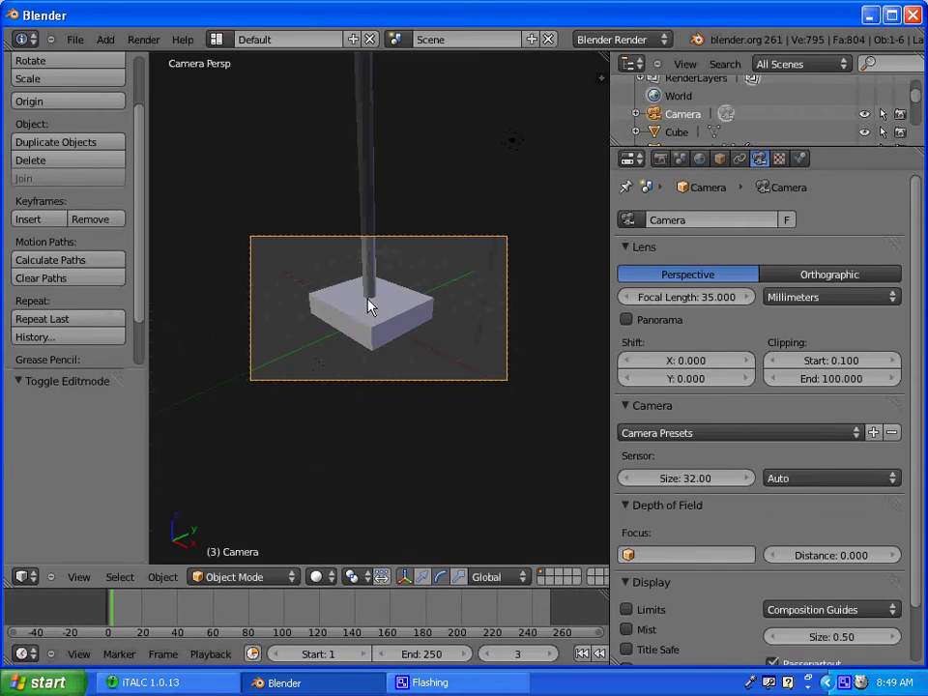
{"action": "key", "text": "g"}
{"action": "key", "text": "z"}
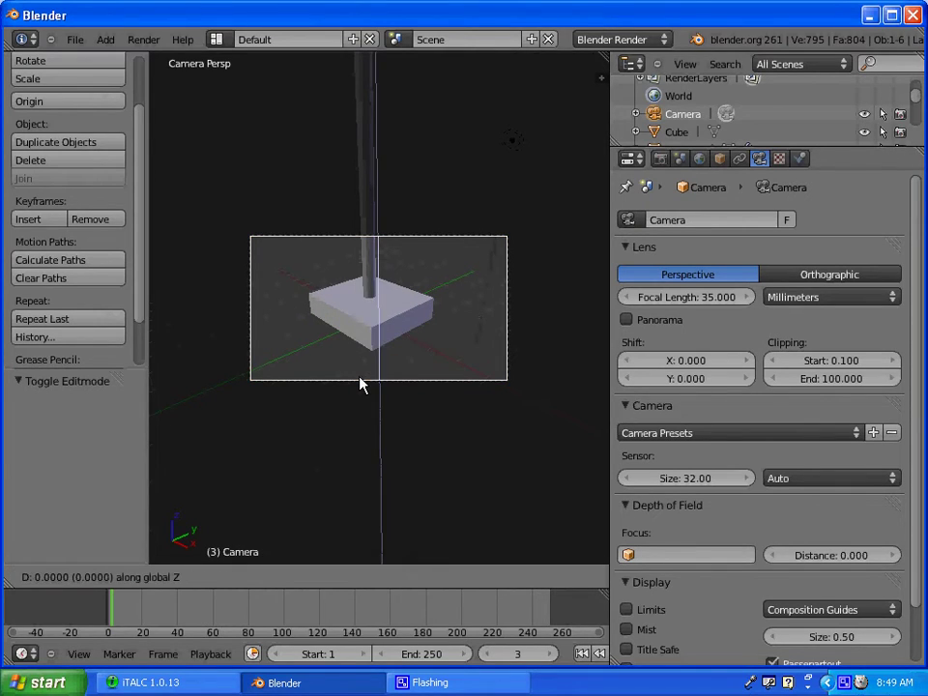
{"action": "left_click", "coordinate": [391, 105]}
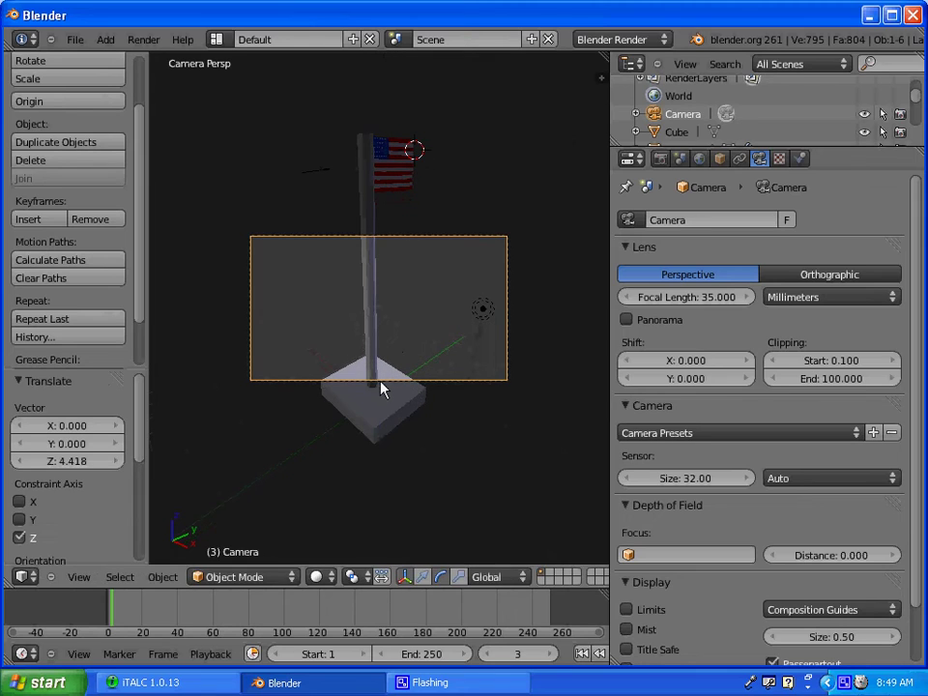
Raise the camera about another 4.3 units along the global Z axis.
{"action": "key", "text": "g"}
{"action": "key", "text": "z"}
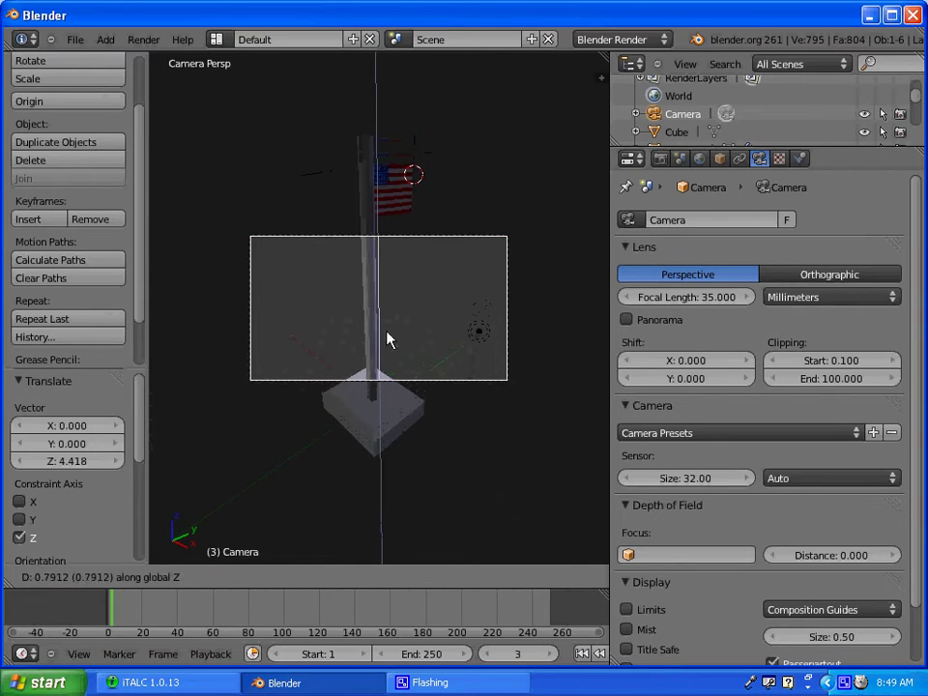
{"action": "left_click", "coordinate": [390, 125]}
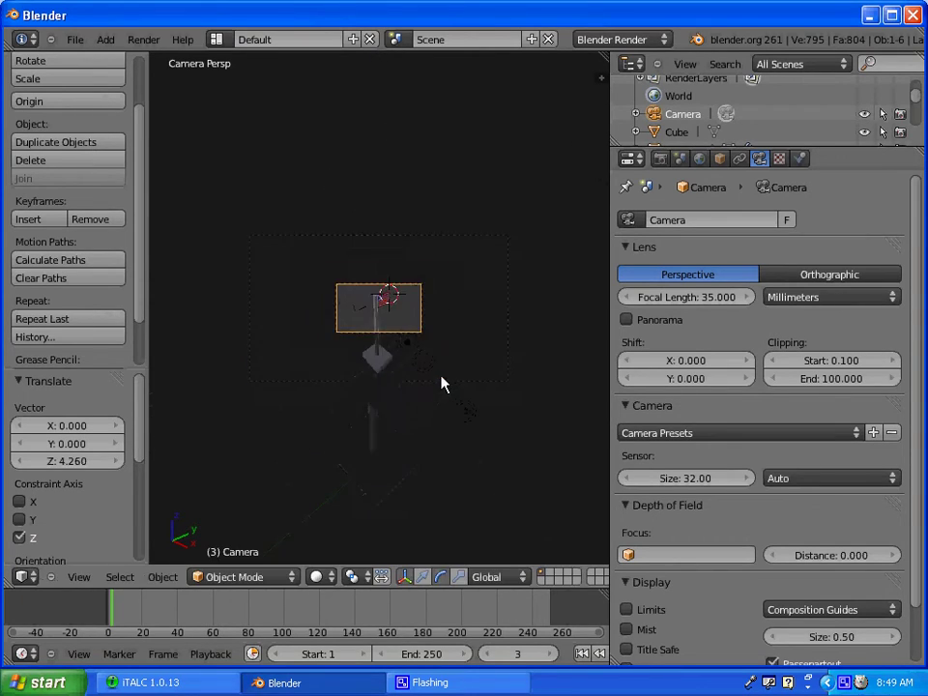
Leave the camera view, move the camera about 1.6 units along the global Y axis with the translate manipulator, and look through it again.
{"action": "key", "text": "KP_0"}
{"action": "scroll", "coordinate": [408, 345], "scroll_direction": "down", "scroll_amount": 4}
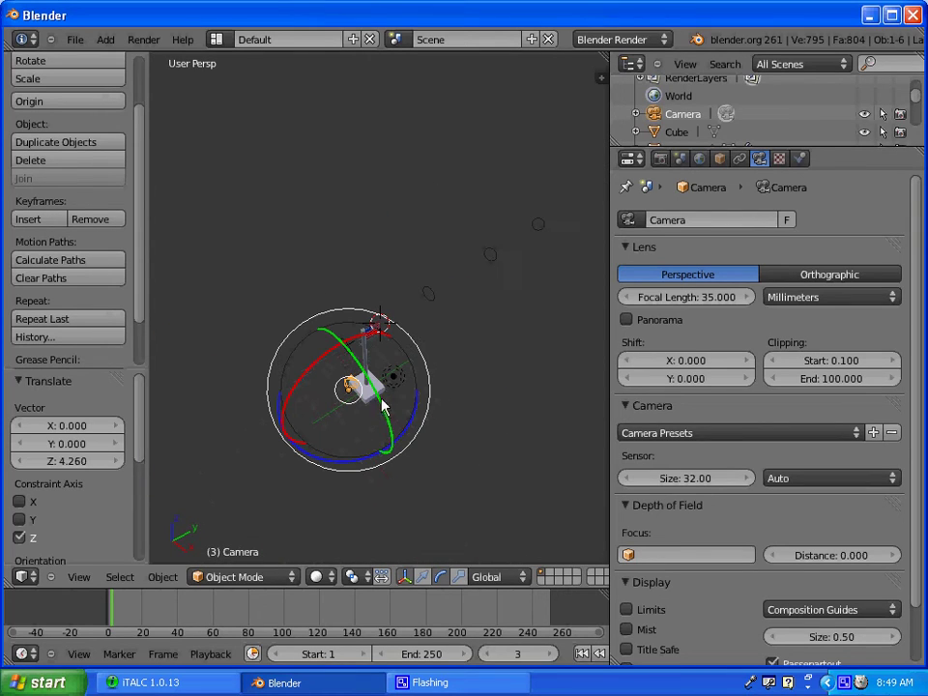
{"action": "left_click", "coordinate": [421, 580]}
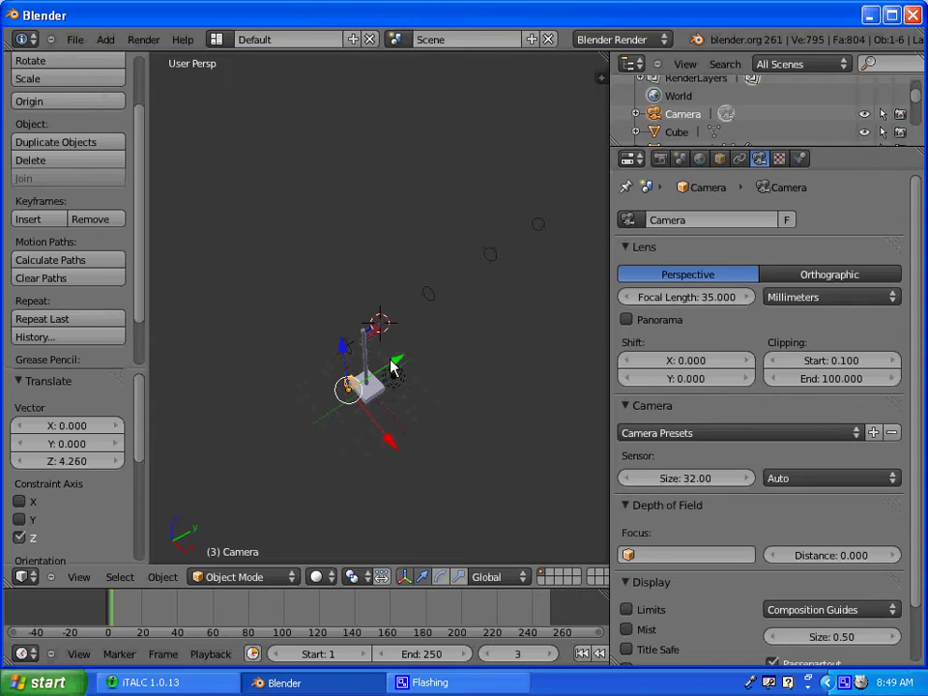
{"action": "left_click_drag", "start_coordinate": [394, 367], "coordinate": [408, 359]}
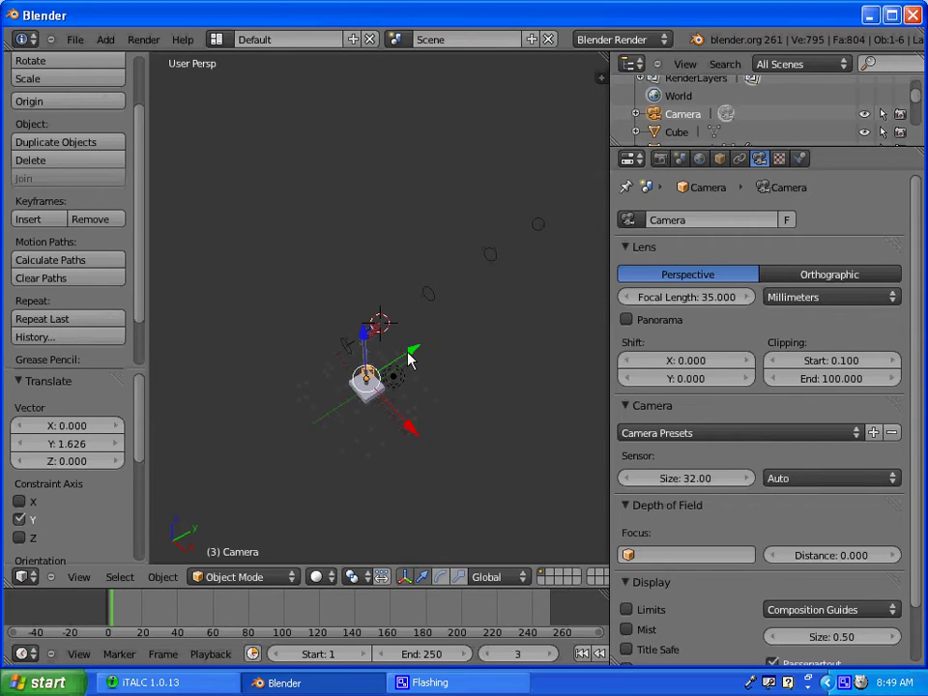
{"action": "key", "text": "KP_0"}
{"action": "scroll", "coordinate": [411, 379], "scroll_direction": "up", "scroll_amount": 8}
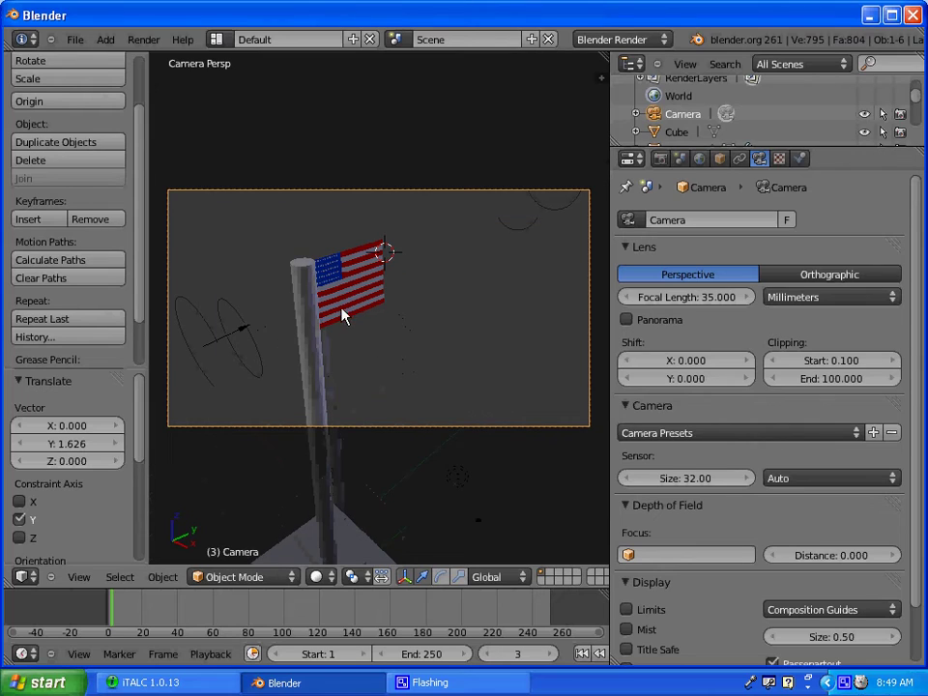
Preview the cloth animation through the camera and render a test image of the current frame, closing the render when viewed.
{"action": "key", "text": "alt+a"}
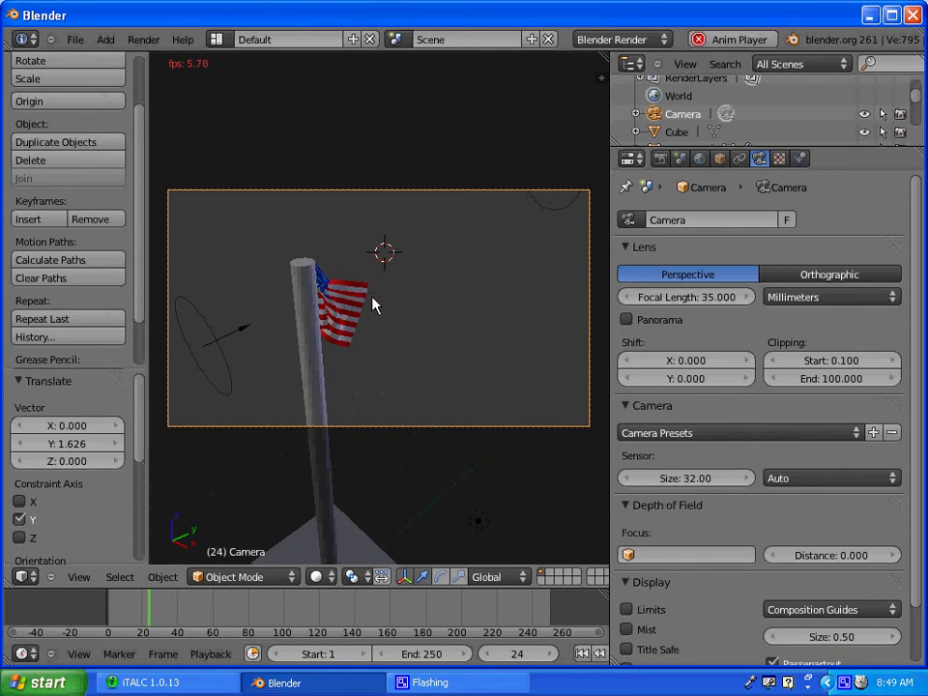
{"action": "key", "text": "Escape"}
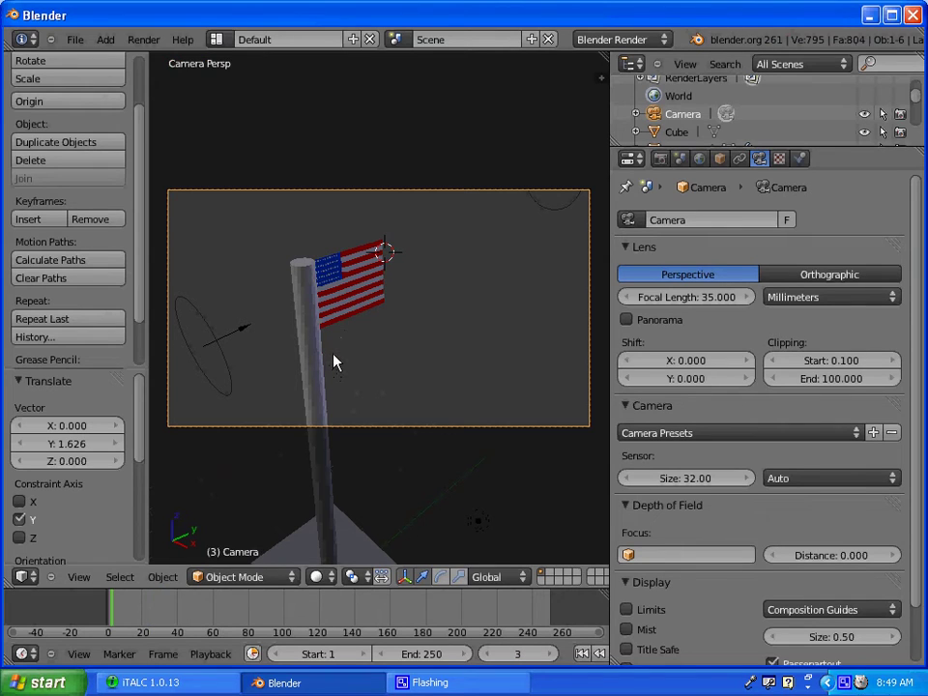
{"action": "key", "text": "F12"}
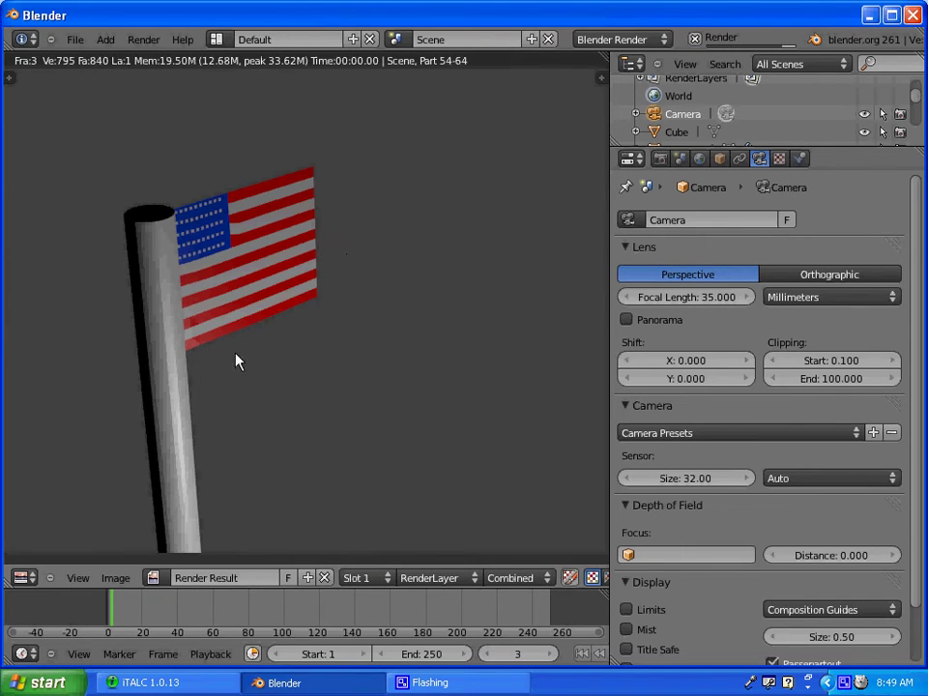
{"action": "key", "text": "Escape"}
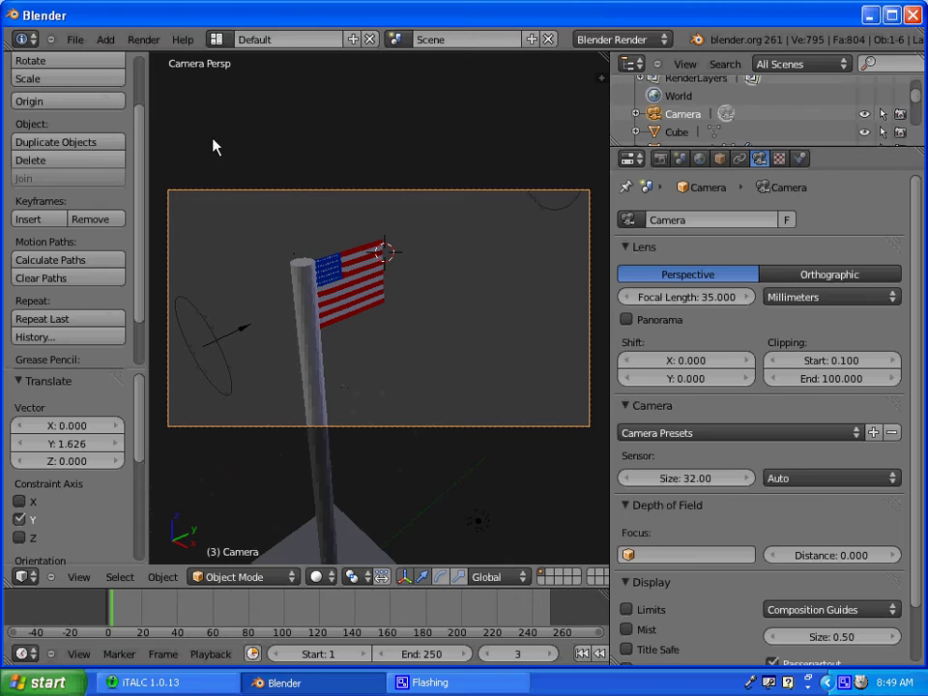
{"action": "left_click", "coordinate": [105, 40]}
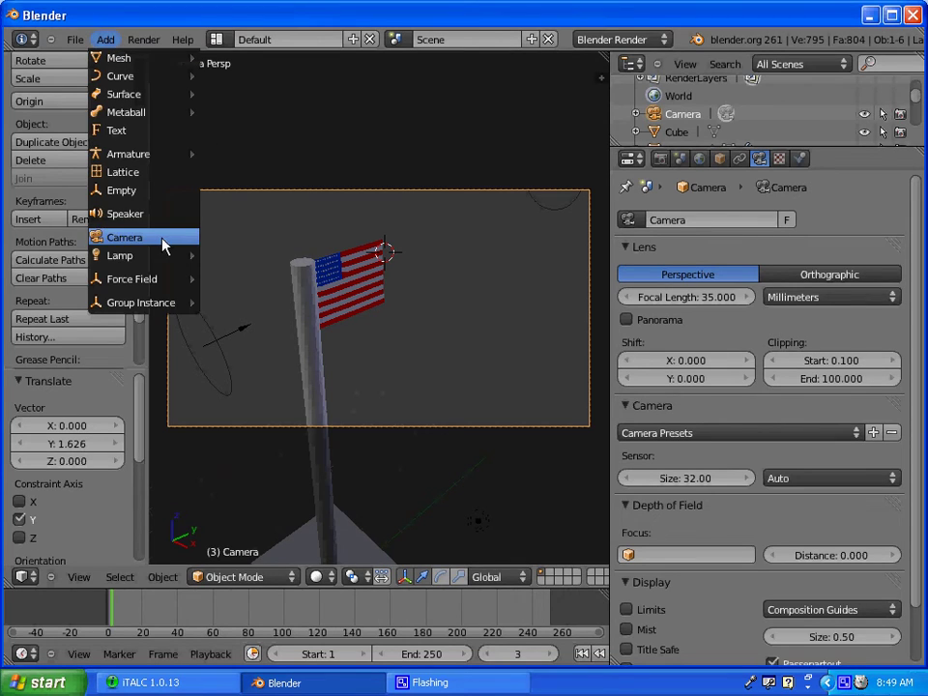
{"action": "mouse_move", "coordinate": [144, 256]}
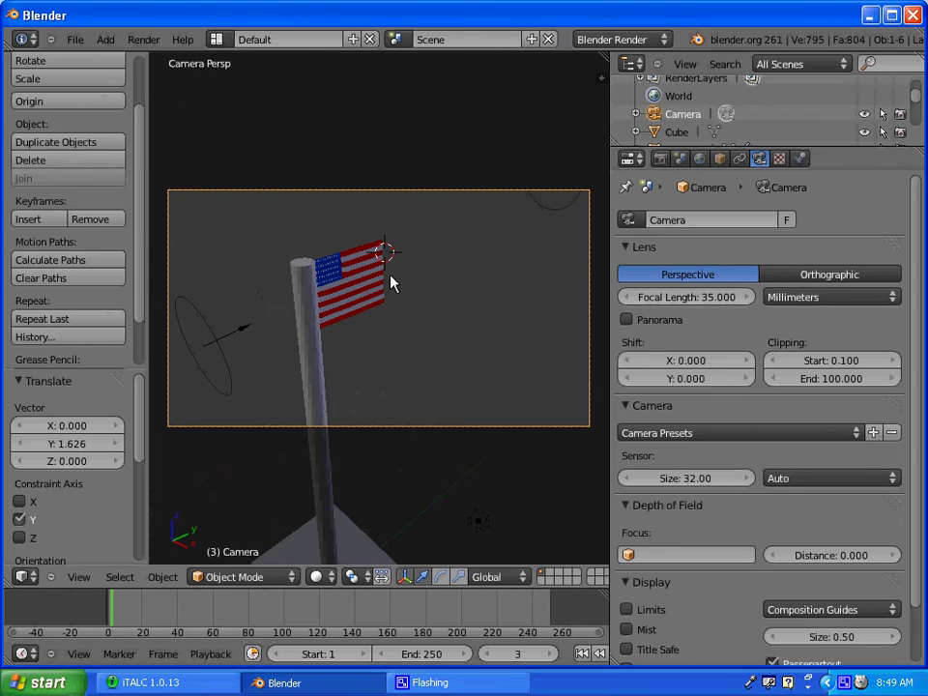
{"action": "middle_click_drag", "start_coordinate": [390, 279], "coordinate": [303, 366]}
{"action": "scroll", "coordinate": [283, 313], "scroll_direction": "down", "scroll_amount": 5}
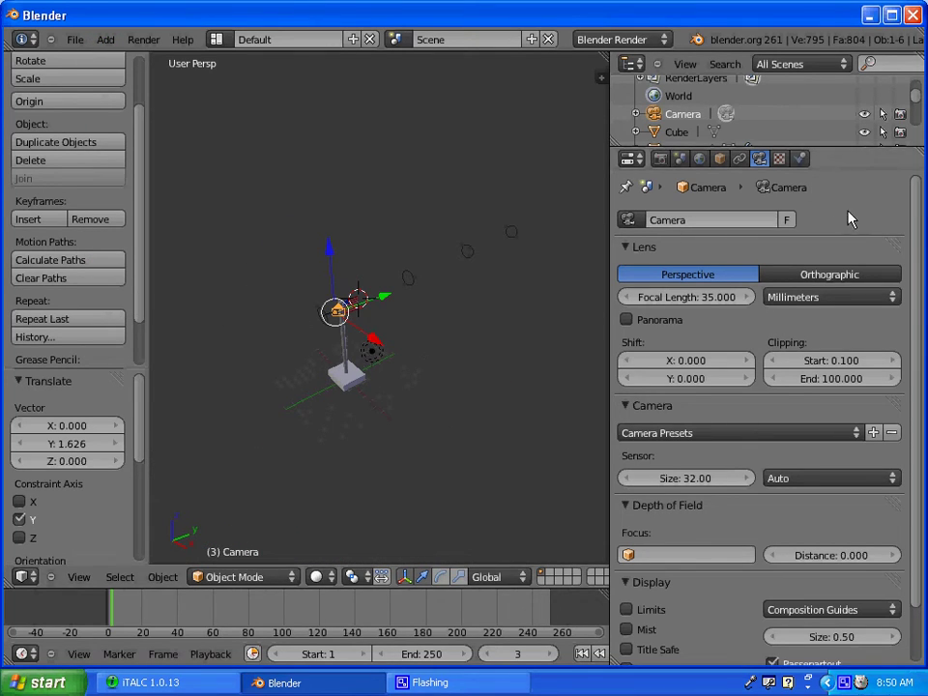
Widen the properties area showing the render settings and apply the TV PAL 4:3 render preset.
{"action": "left_click", "coordinate": [661, 160]}
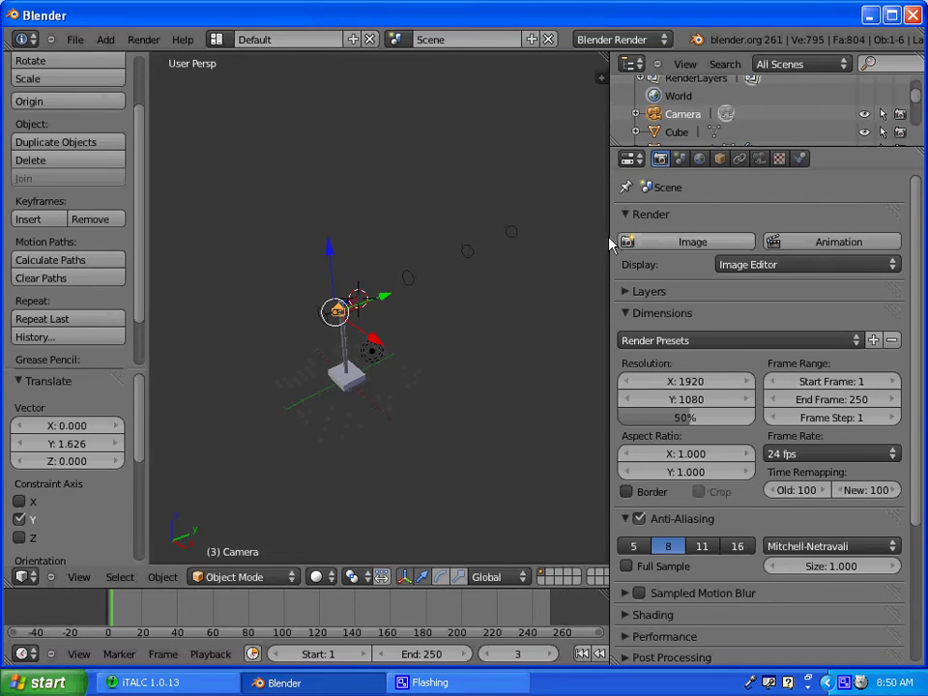
{"action": "left_click_drag", "start_coordinate": [612, 242], "coordinate": [462, 238]}
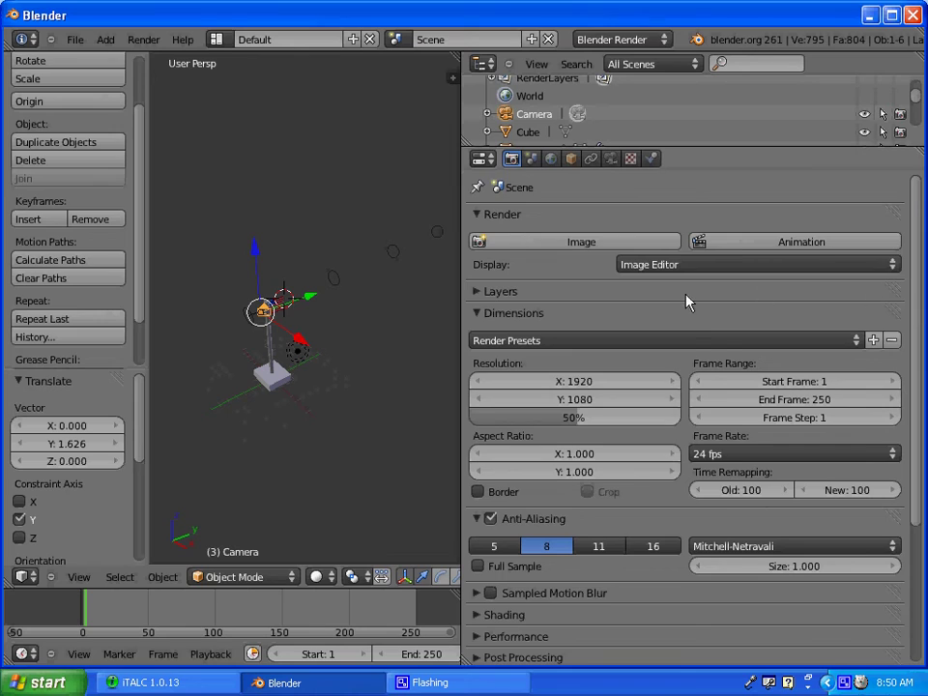
{"action": "scroll", "coordinate": [687, 302], "scroll_direction": "down", "scroll_amount": 1}
{"action": "left_click", "coordinate": [646, 305]}
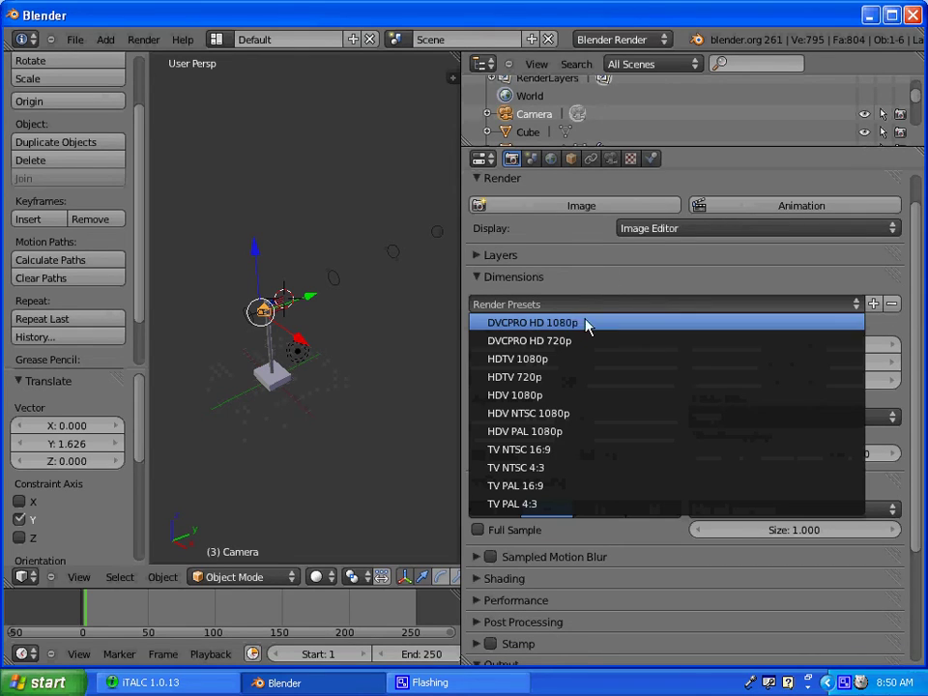
{"action": "left_click", "coordinate": [512, 506]}
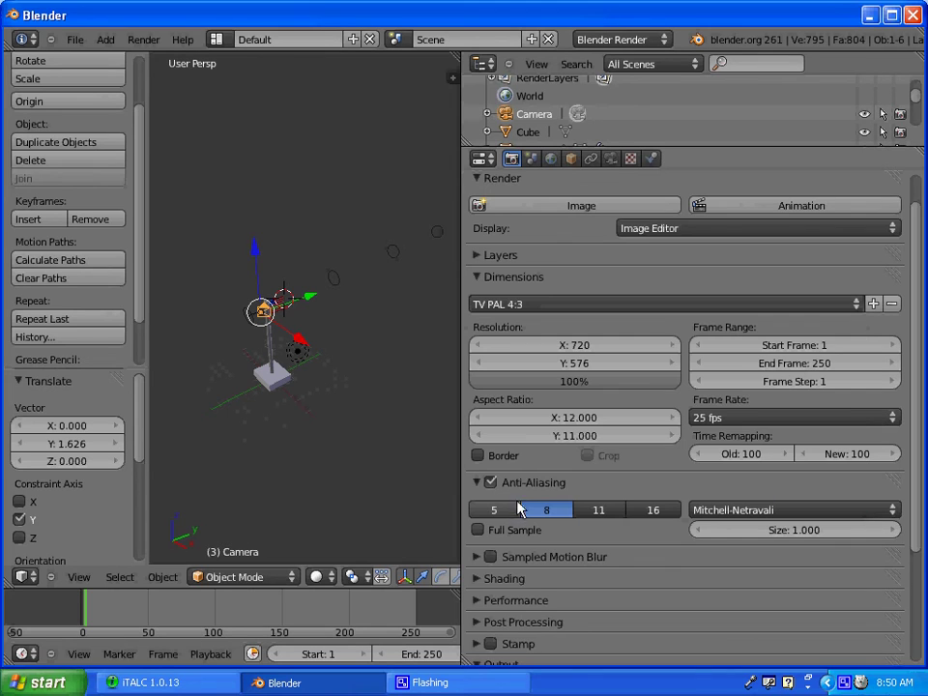
Look at the files in the render output folder and leave the file browser.
{"action": "scroll", "coordinate": [591, 479], "scroll_direction": "down", "scroll_amount": 4}
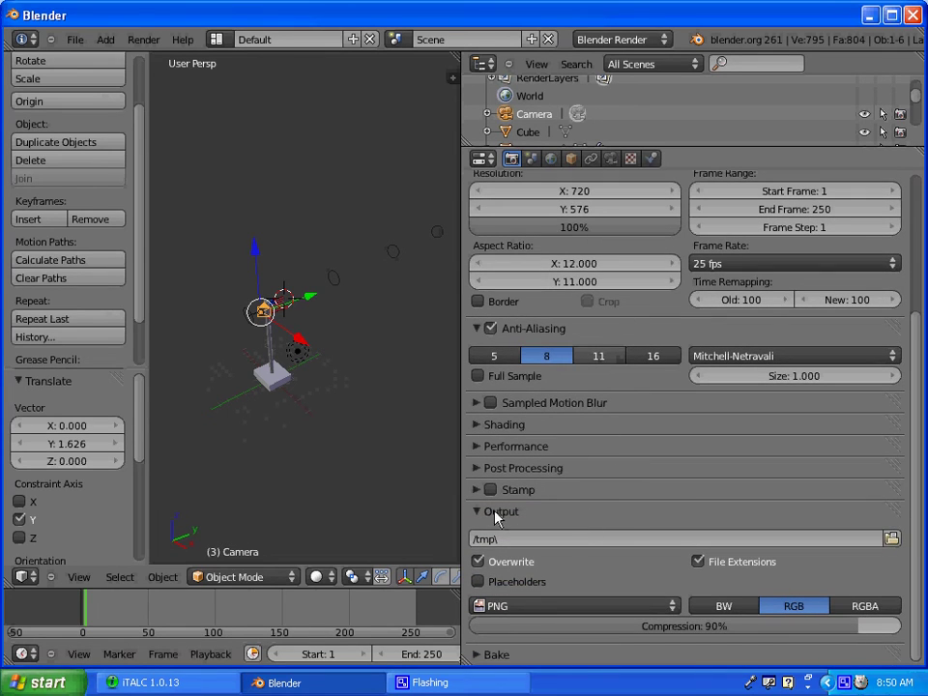
{"action": "left_click", "coordinate": [890, 538]}
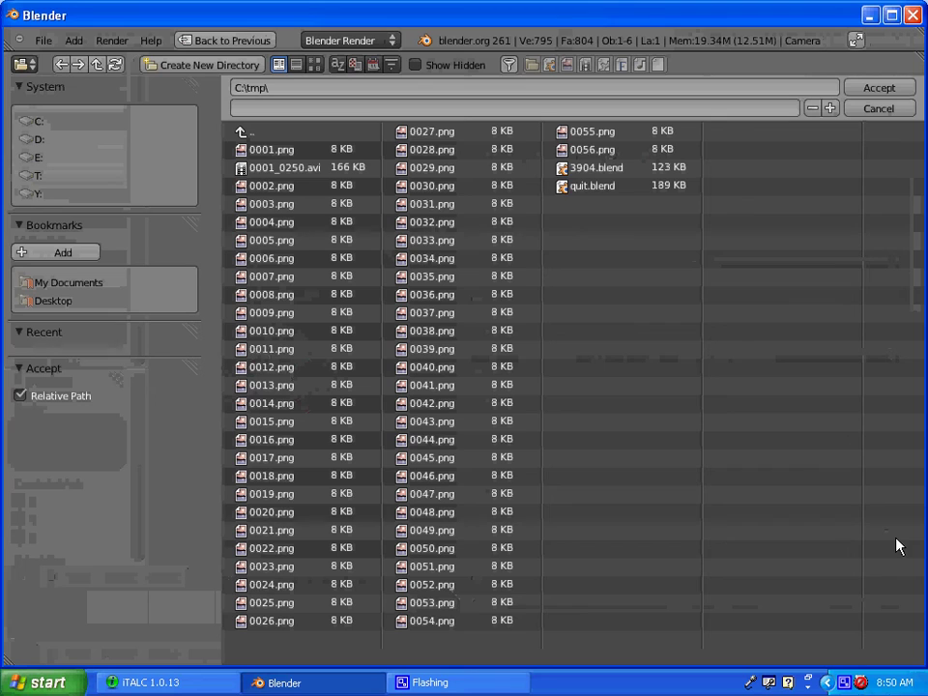
{"action": "left_click", "coordinate": [891, 110]}
{"action": "scroll", "coordinate": [532, 611], "scroll_direction": "down", "scroll_amount": 3}
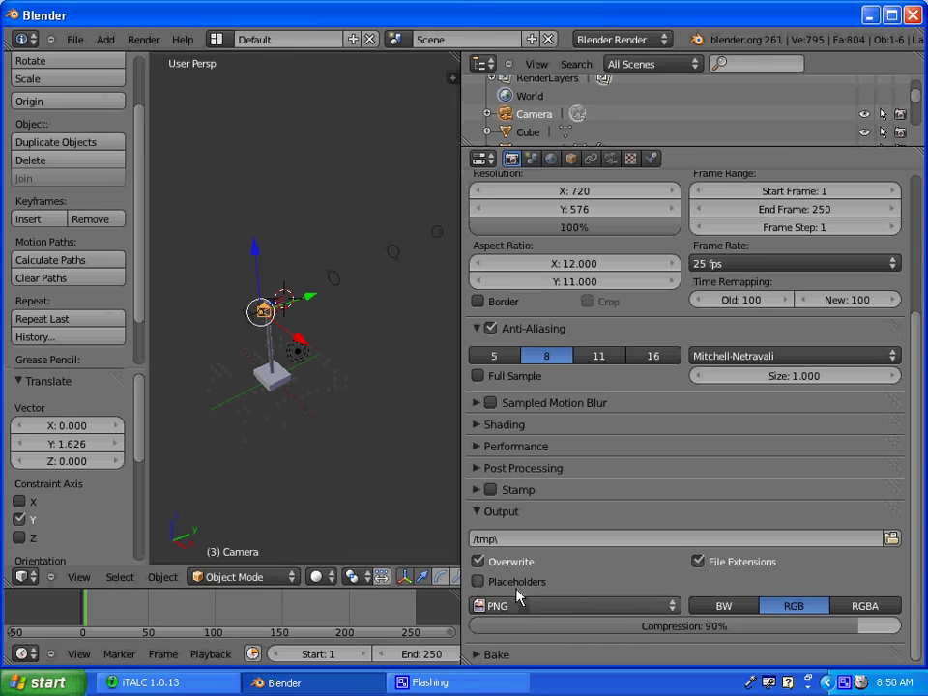
Set the render output file format to the AVI Codec movie type.
{"action": "left_click", "coordinate": [517, 604]}
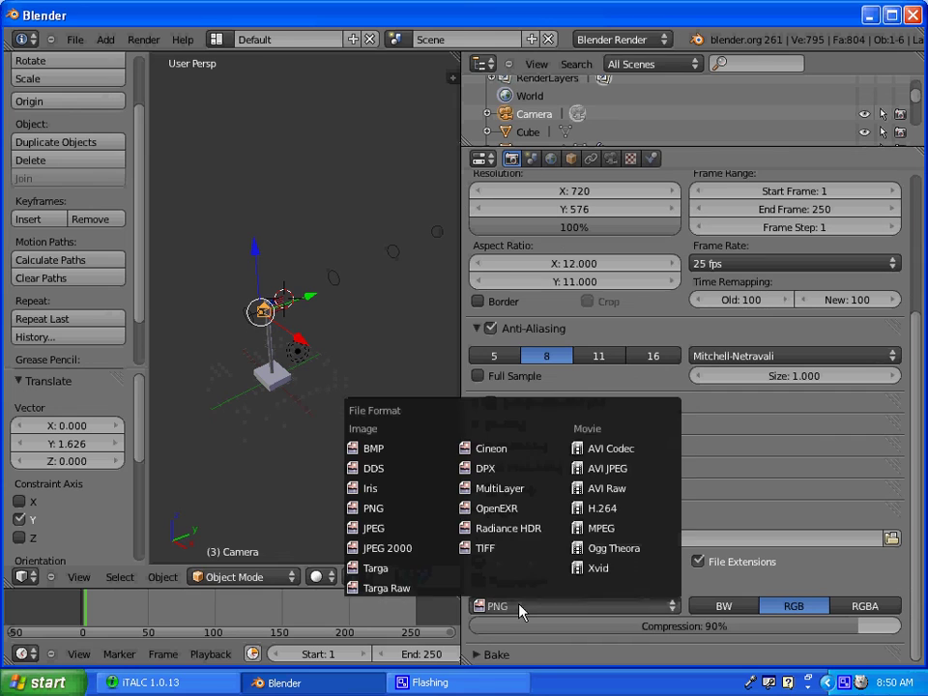
{"action": "left_click", "coordinate": [601, 450]}
{"action": "scroll", "coordinate": [675, 489], "scroll_direction": "up", "scroll_amount": 5}
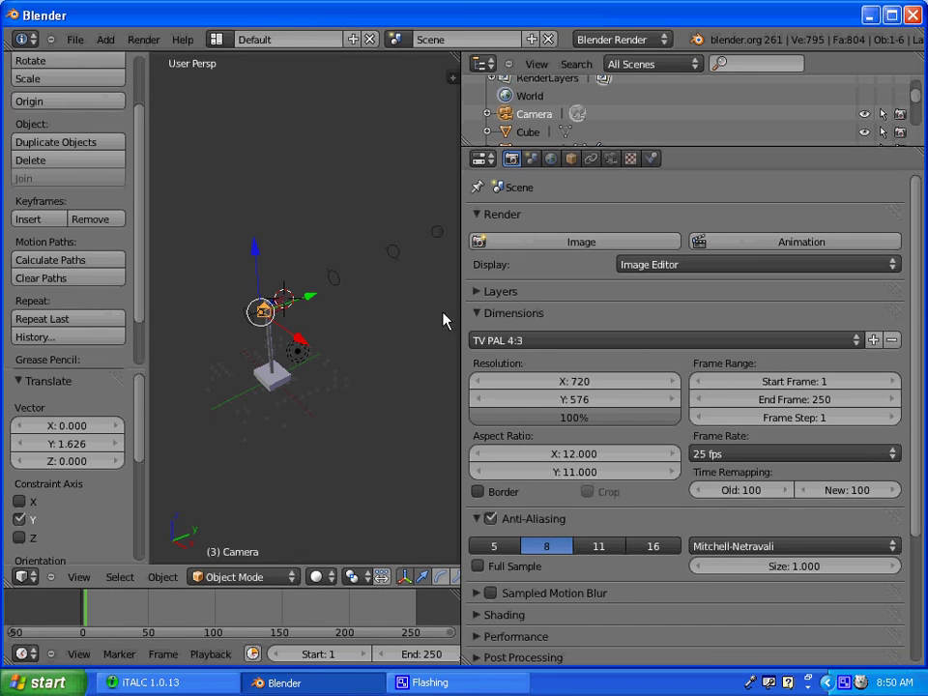
Narrow the properties area to enlarge the 3D viewport and bring the flag and pole into close view.
{"action": "left_click_drag", "start_coordinate": [465, 320], "coordinate": [698, 305]}
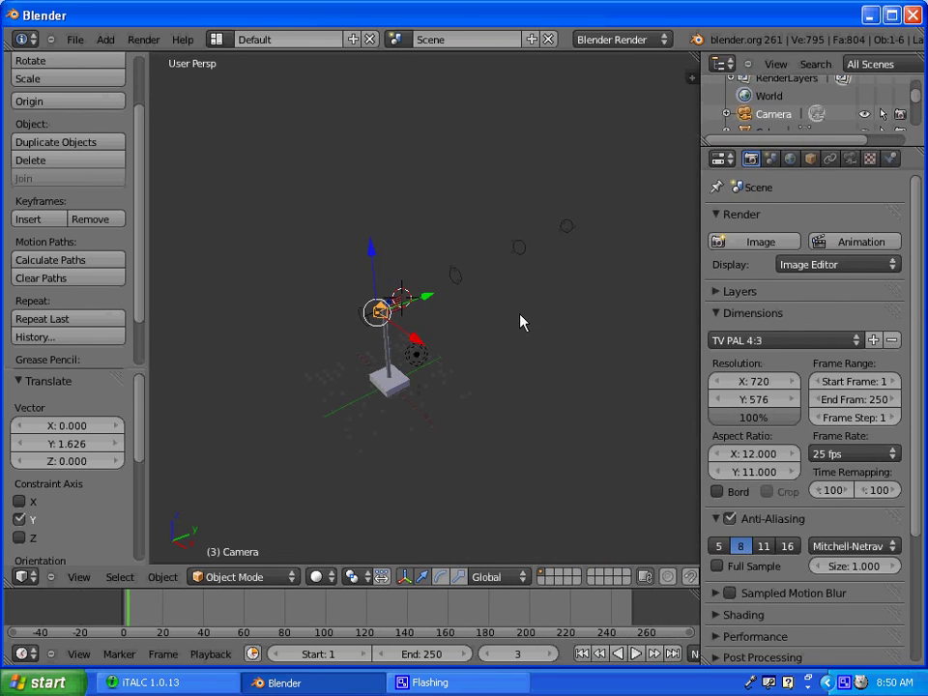
{"action": "scroll", "coordinate": [513, 323], "scroll_direction": "up", "scroll_amount": 4}
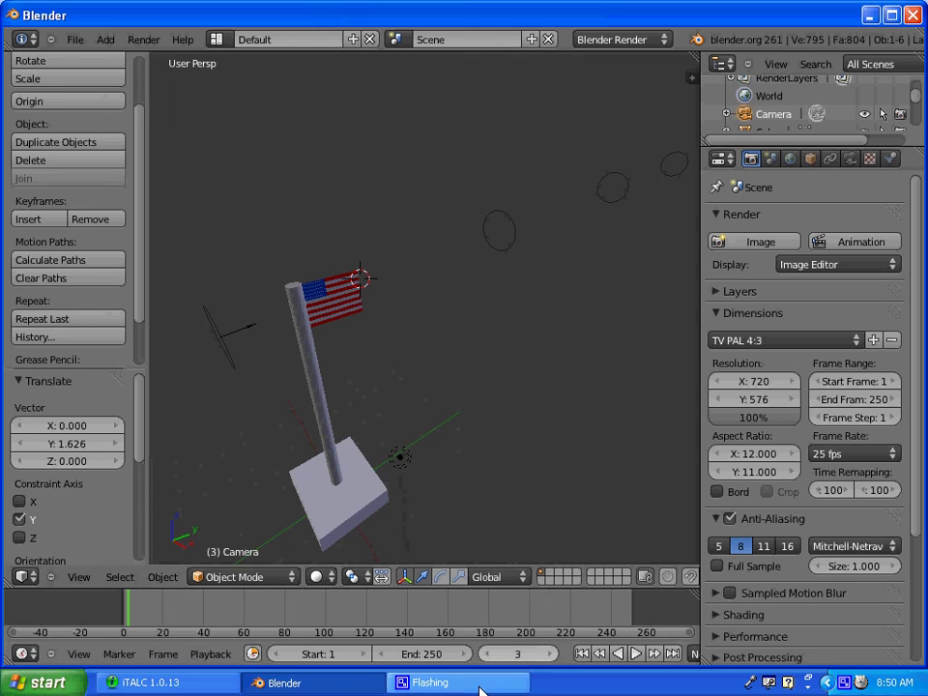
{"action": "left_click", "coordinate": [843, 682]}
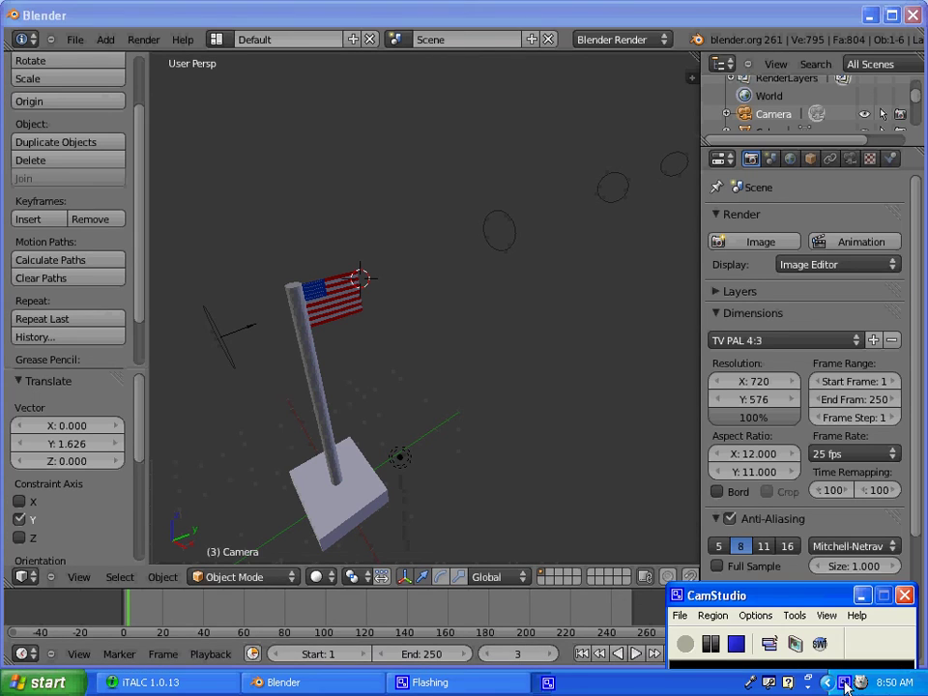